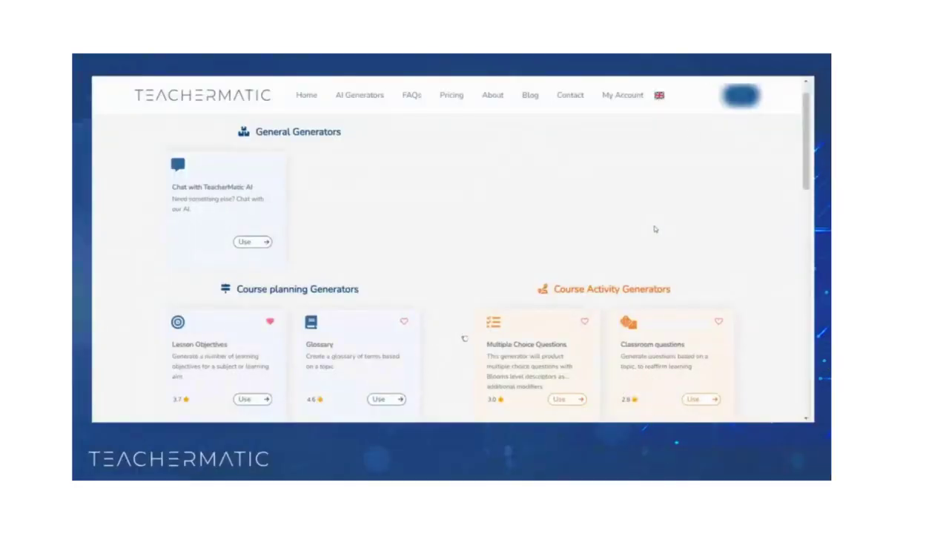
# End the slideshow and close the Chat with TeacherMatic AI window on the generators page.
pyautogui.rightClick(644, 464)
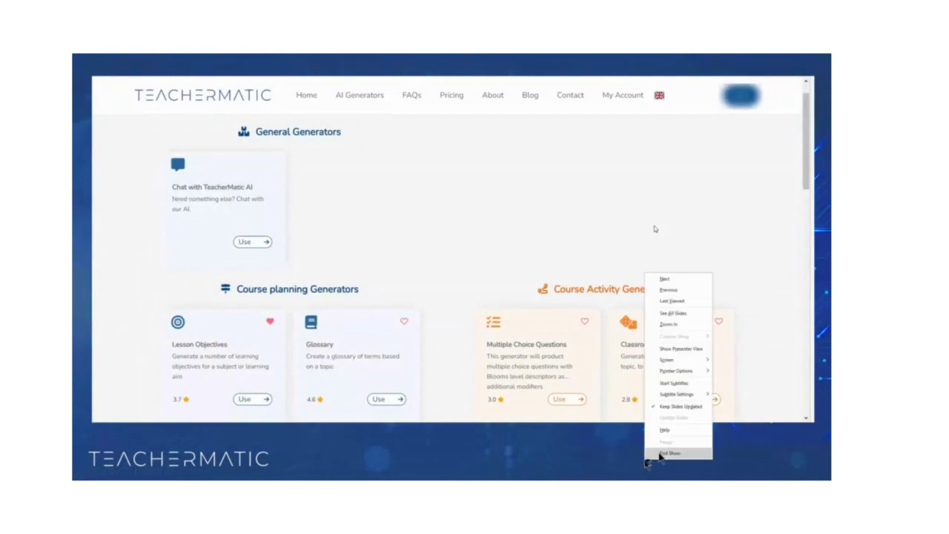
pyautogui.click(660, 454)
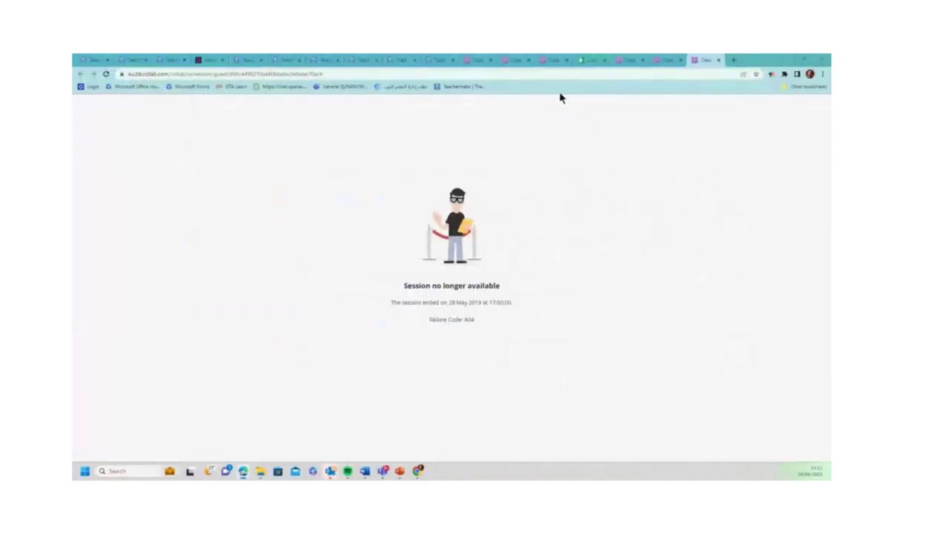
pyautogui.click(95, 60)
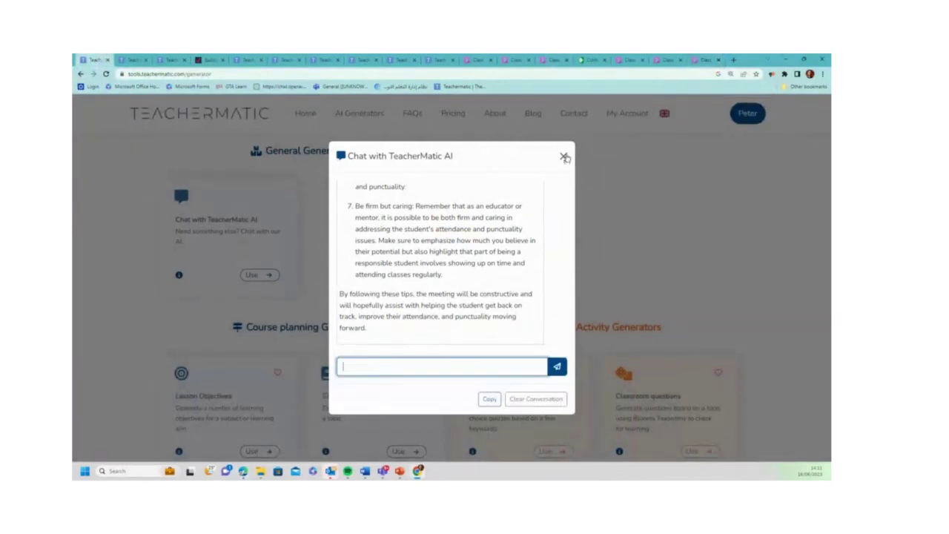
pyautogui.click(563, 155)
pyautogui.scroll(1, 631, 222)
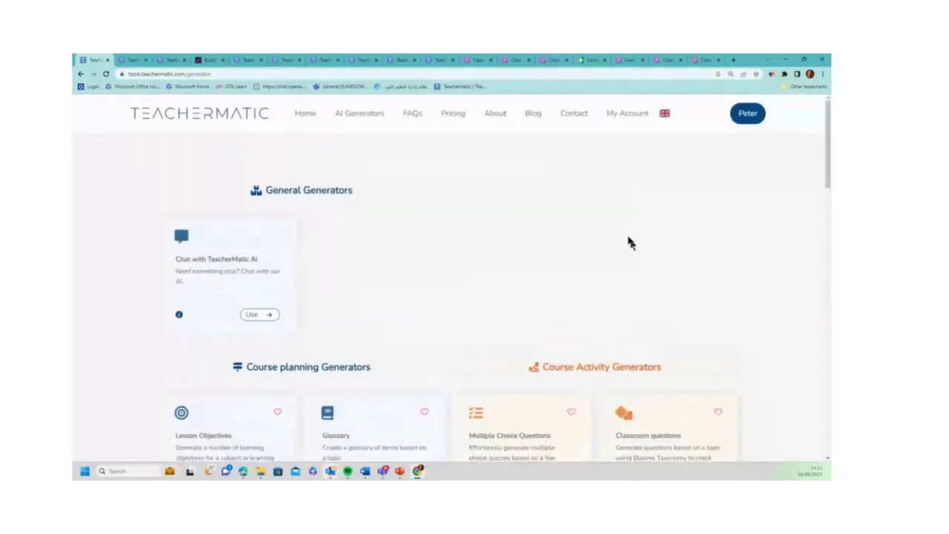
pyautogui.scroll(-2, 627, 243)
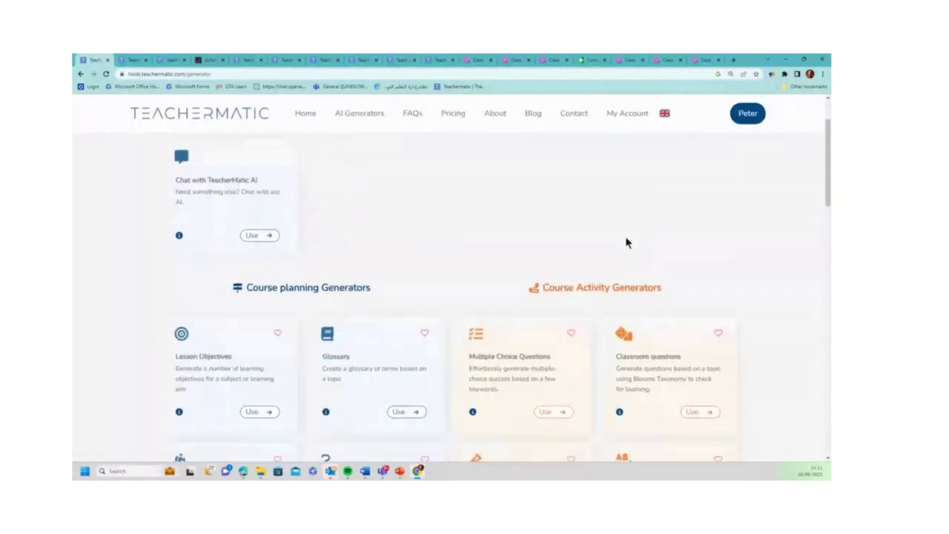
pyautogui.scroll(-3, 627, 243)
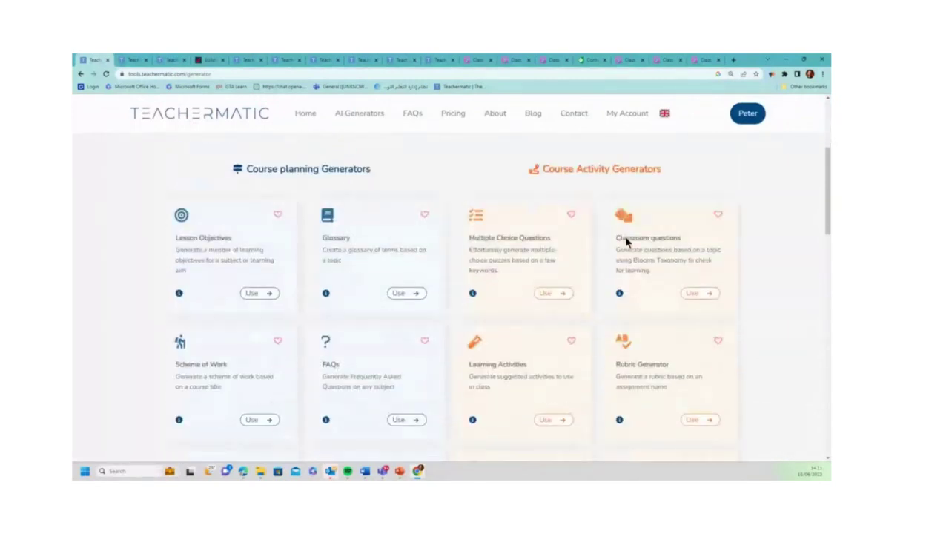
pyautogui.scroll(-2, 626, 242)
pyautogui.scroll(-2, 626, 243)
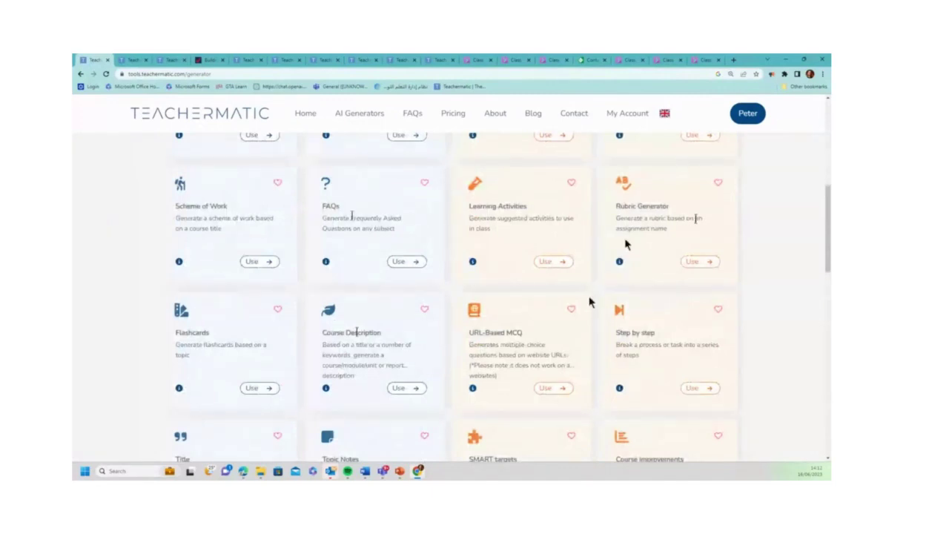
pyautogui.scroll(2, 611, 233)
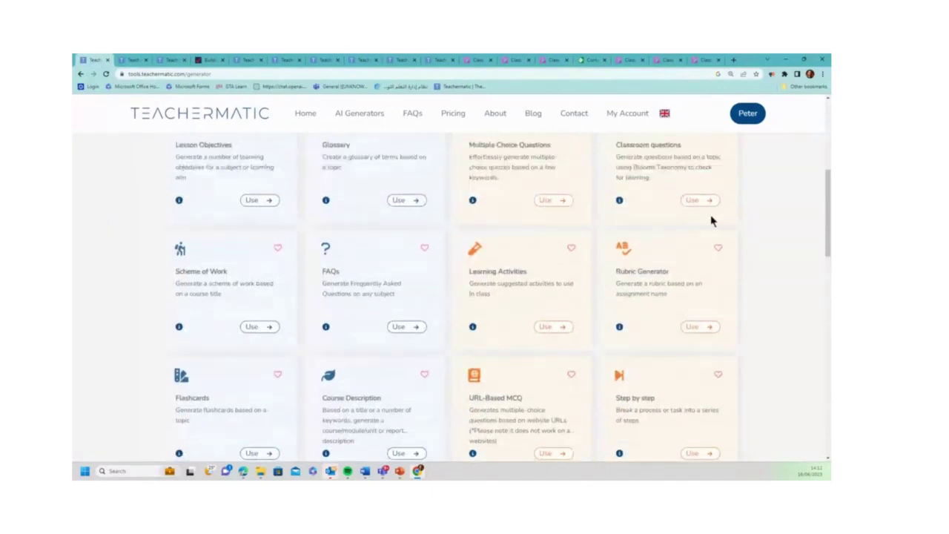
pyautogui.scroll(1, 703, 245)
pyautogui.scroll(-4, 697, 246)
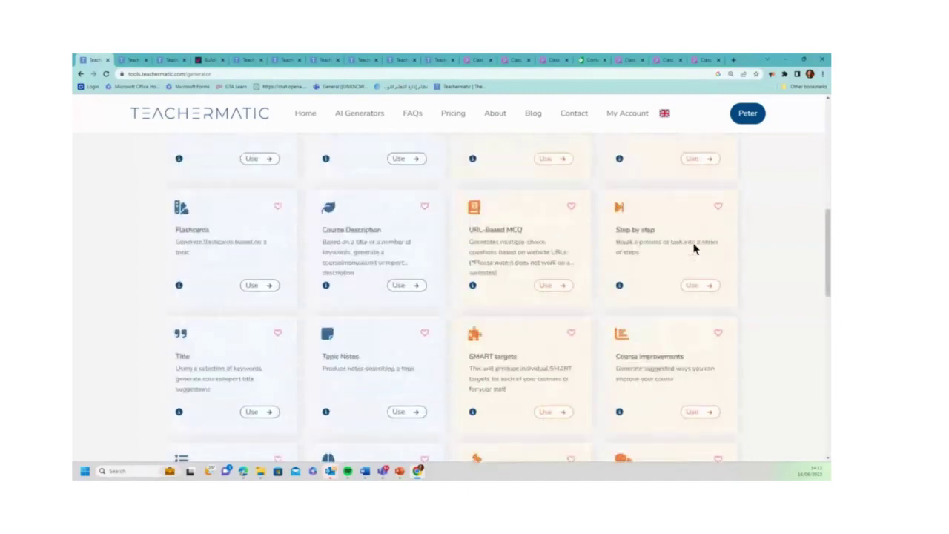
pyautogui.scroll(-3, 694, 249)
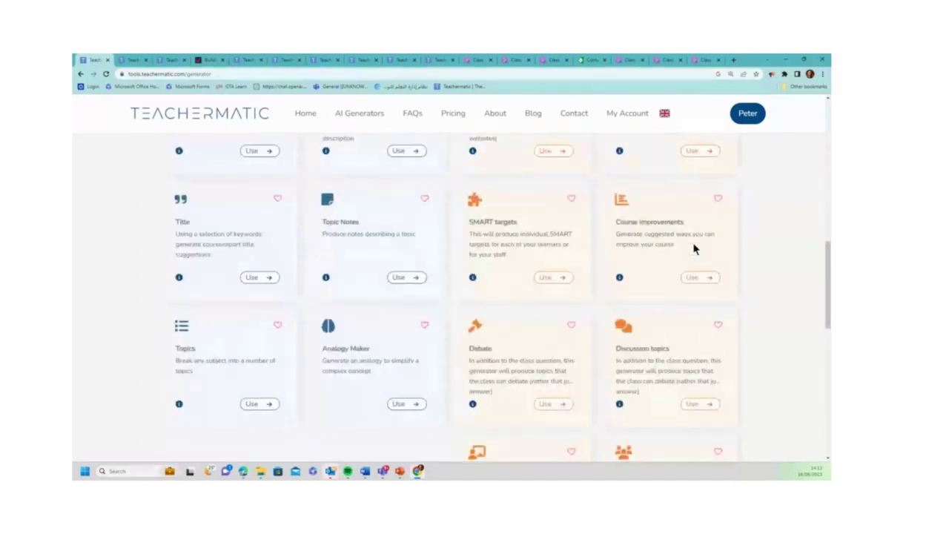
pyautogui.scroll(-4, 694, 249)
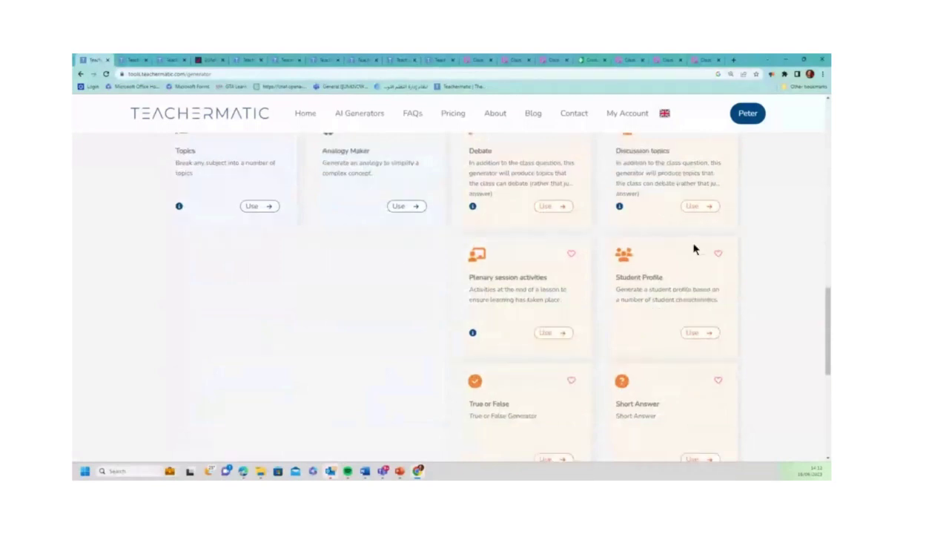
pyautogui.scroll(-2, 693, 250)
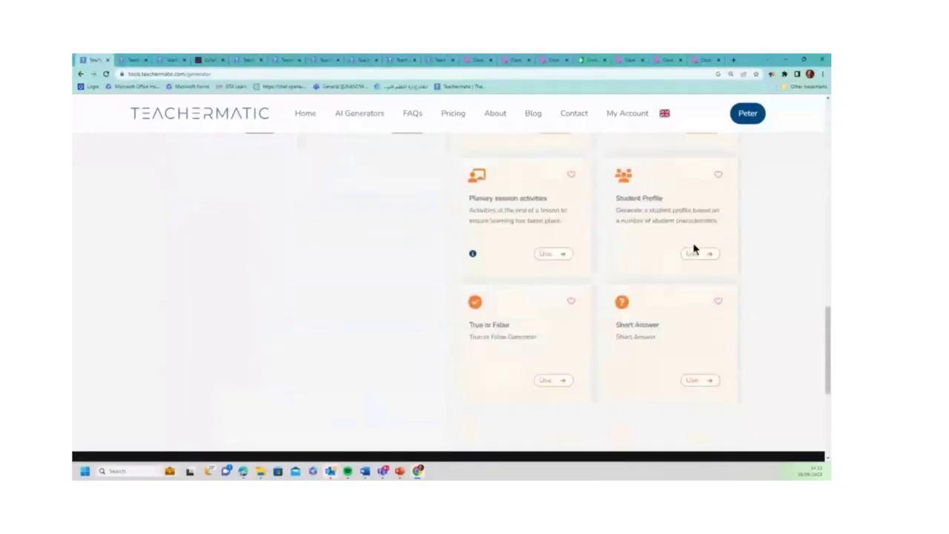
pyautogui.scroll(-2, 694, 250)
pyautogui.scroll(4, 694, 249)
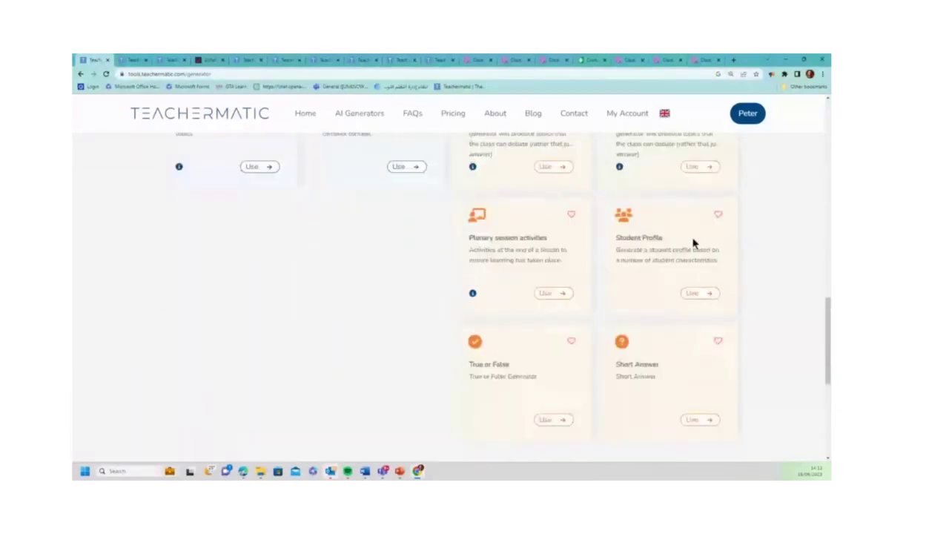
pyautogui.scroll(5, 690, 243)
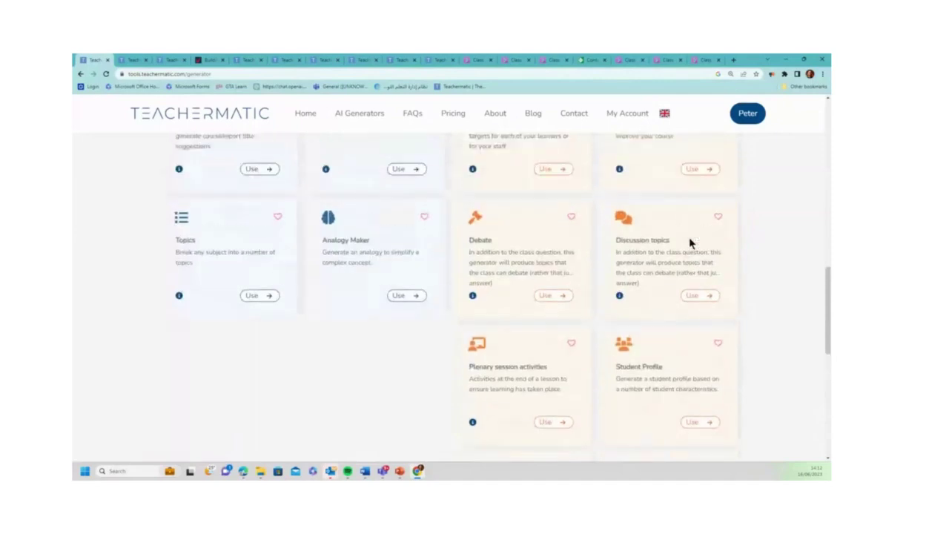
pyautogui.scroll(3, 689, 243)
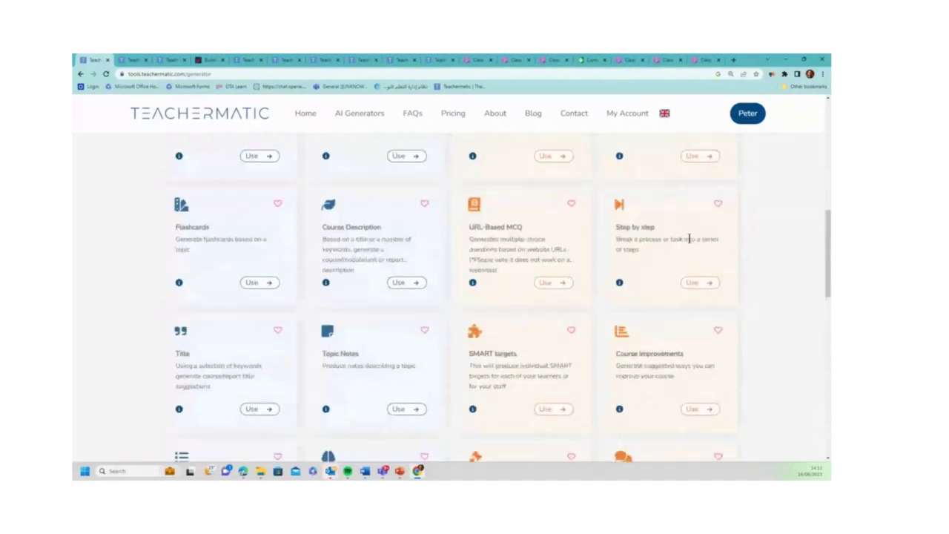
pyautogui.scroll(9, 689, 240)
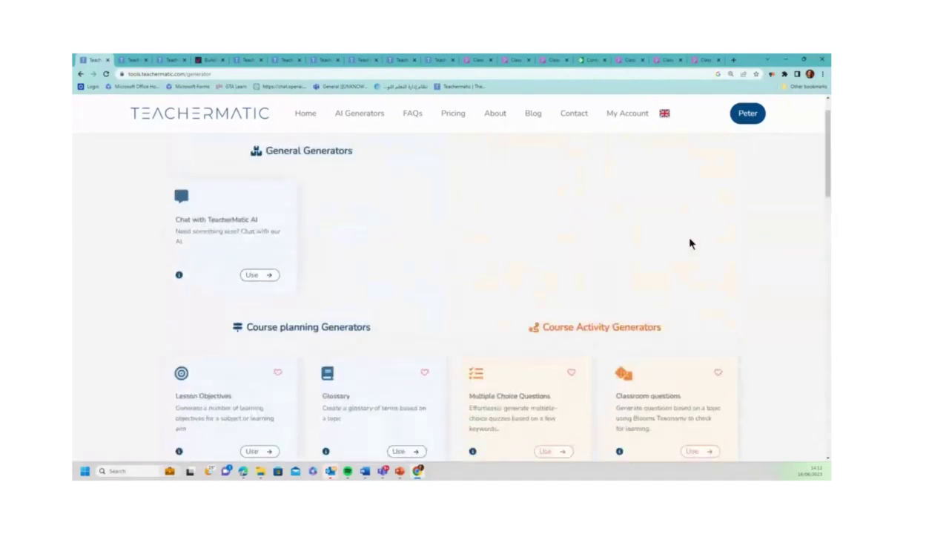
pyautogui.scroll(1, 689, 243)
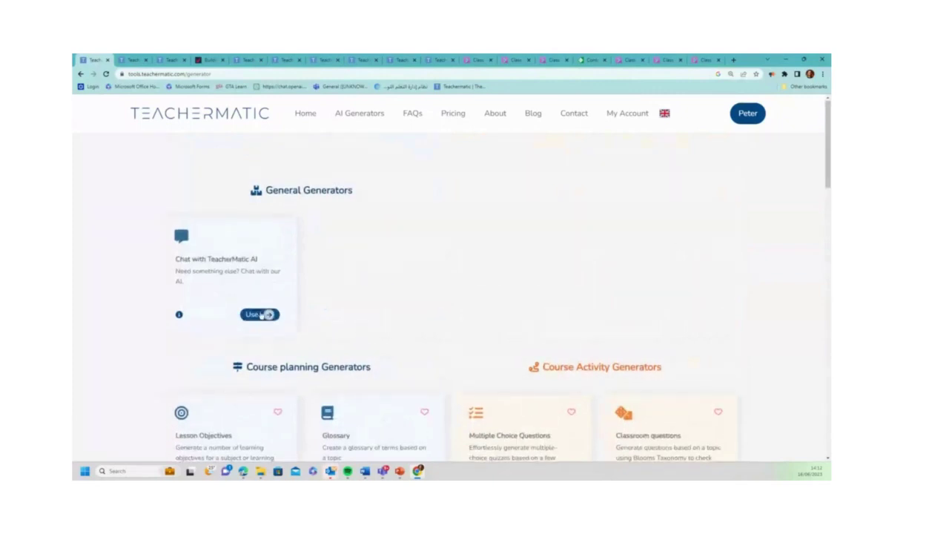
# Reopen the AI chat and review the lesson plan and building-site risk assessment's hazards and controls.
pyautogui.click(260, 315)
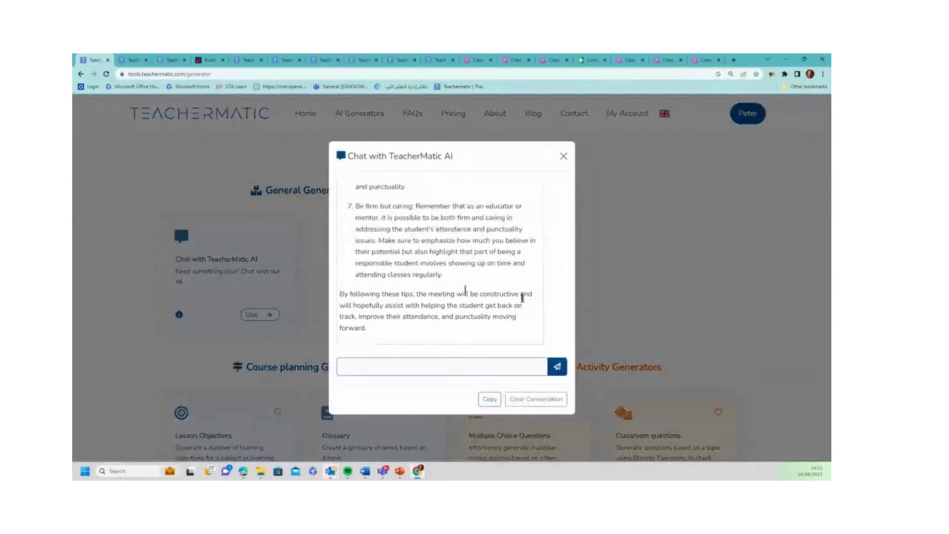
pyautogui.scroll(1, 482, 304)
pyautogui.scroll(10, 483, 306)
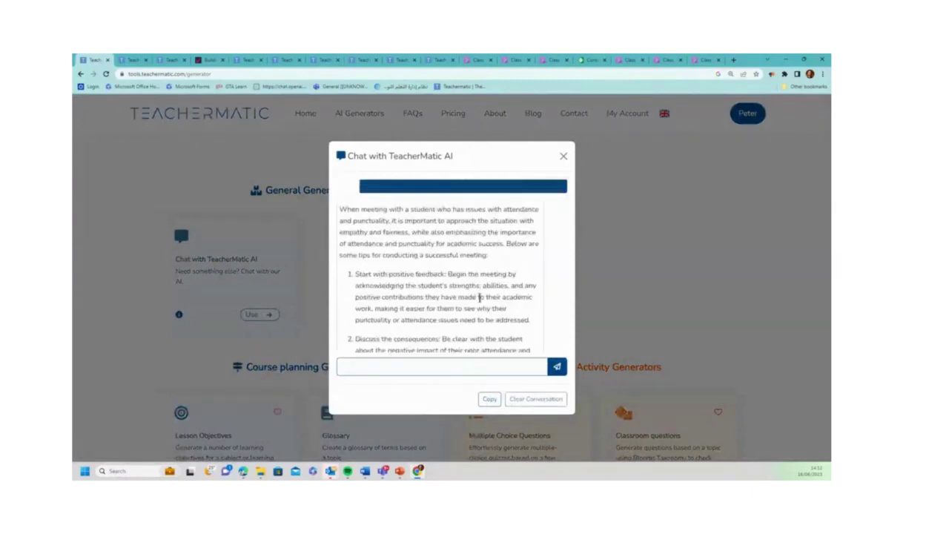
pyautogui.scroll(2, 479, 297)
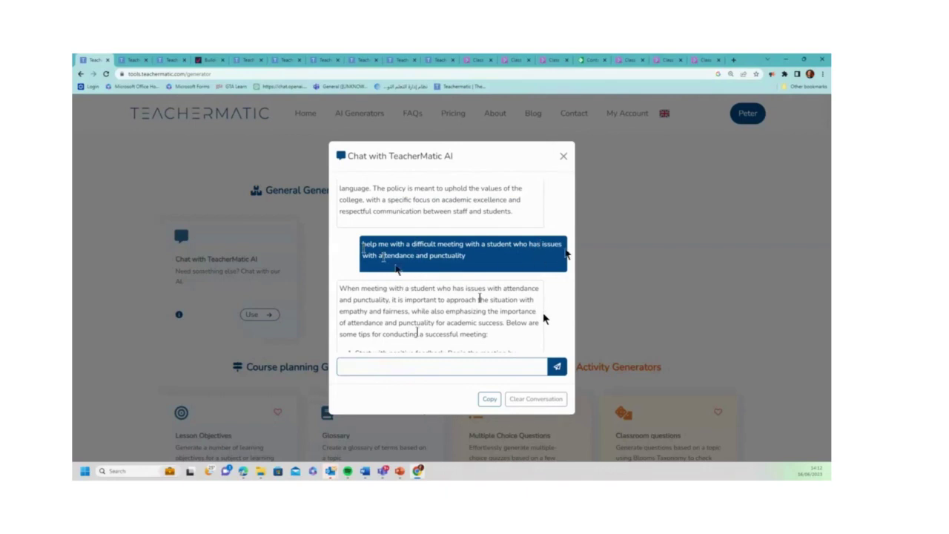
pyautogui.scroll(-3, 567, 255)
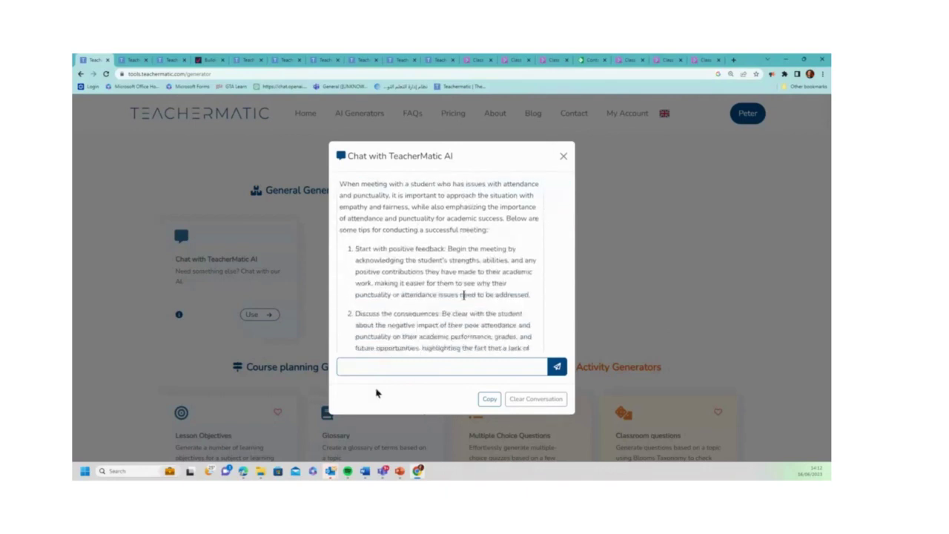
pyautogui.scroll(-2, 567, 255)
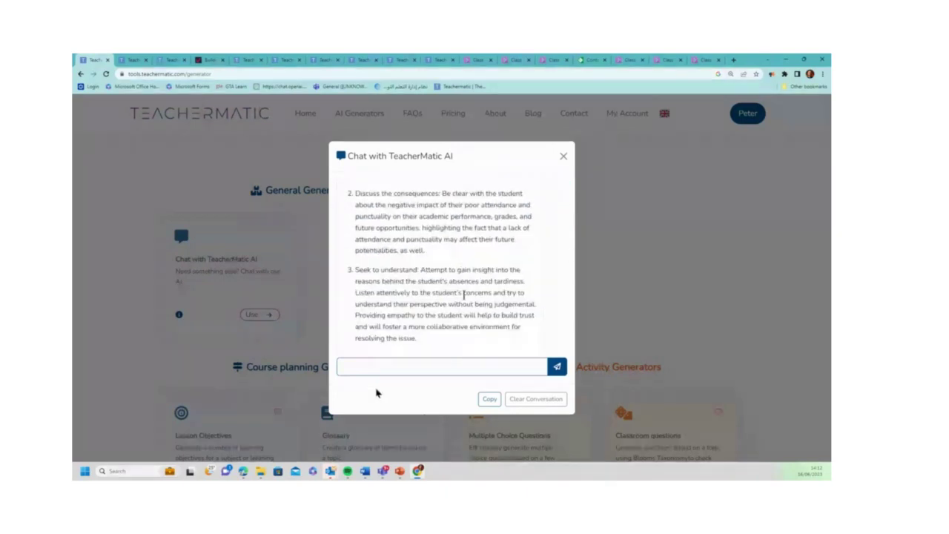
pyautogui.scroll(5, 567, 255)
pyautogui.scroll(10, 567, 255)
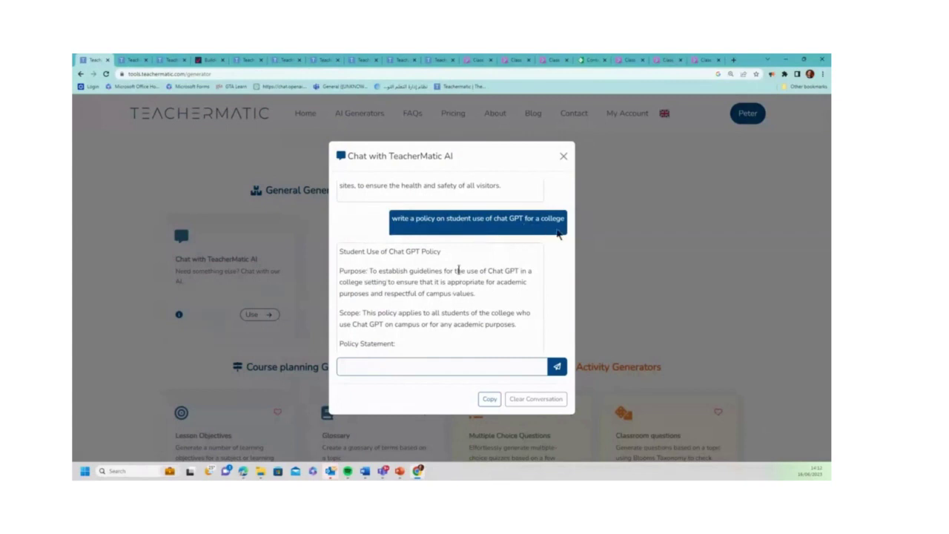
pyautogui.scroll(-3, 522, 266)
pyautogui.scroll(-5, 523, 266)
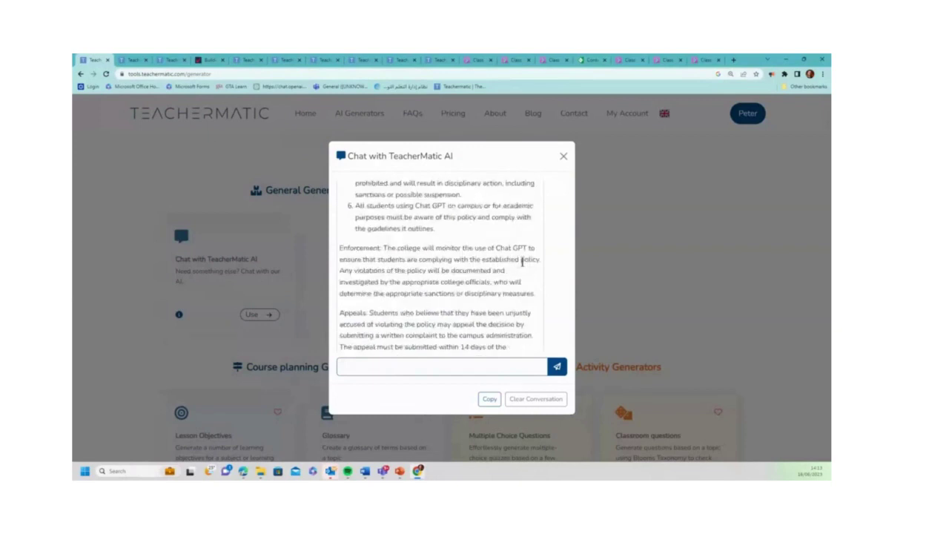
pyautogui.scroll(-2, 523, 261)
pyautogui.scroll(10, 532, 272)
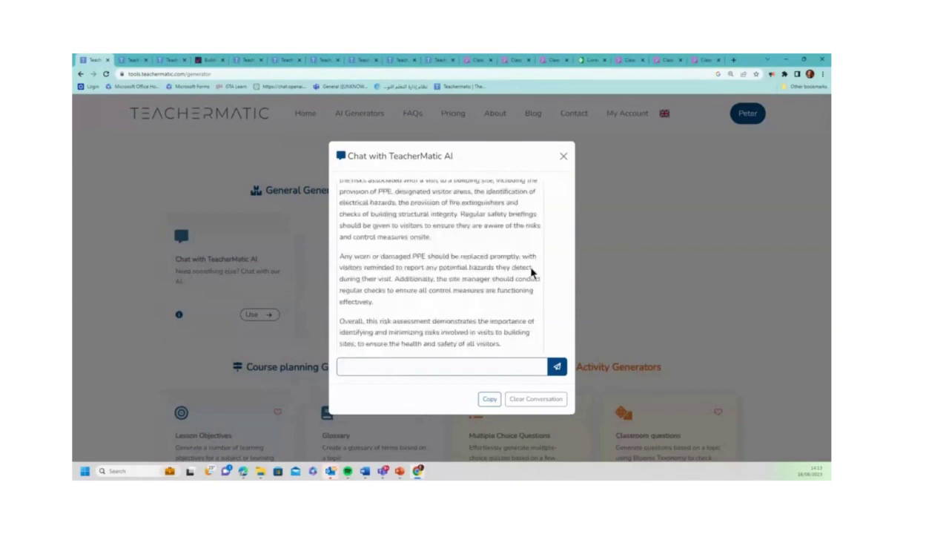
pyautogui.scroll(10, 531, 272)
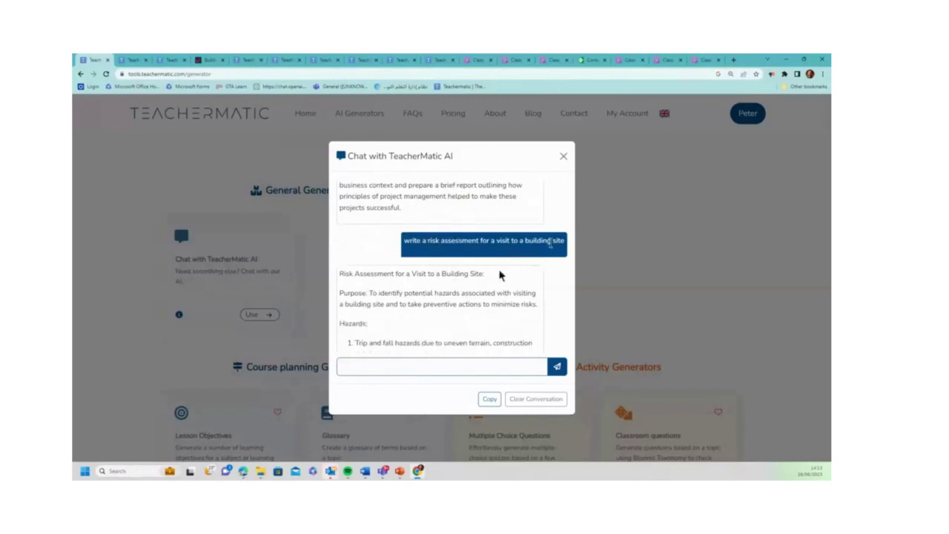
pyautogui.scroll(-3, 486, 278)
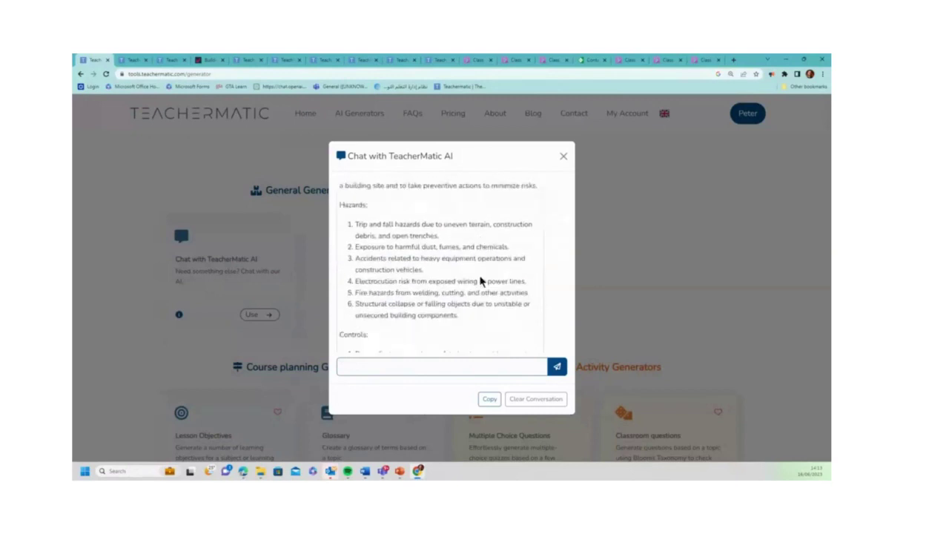
pyautogui.scroll(-6, 481, 280)
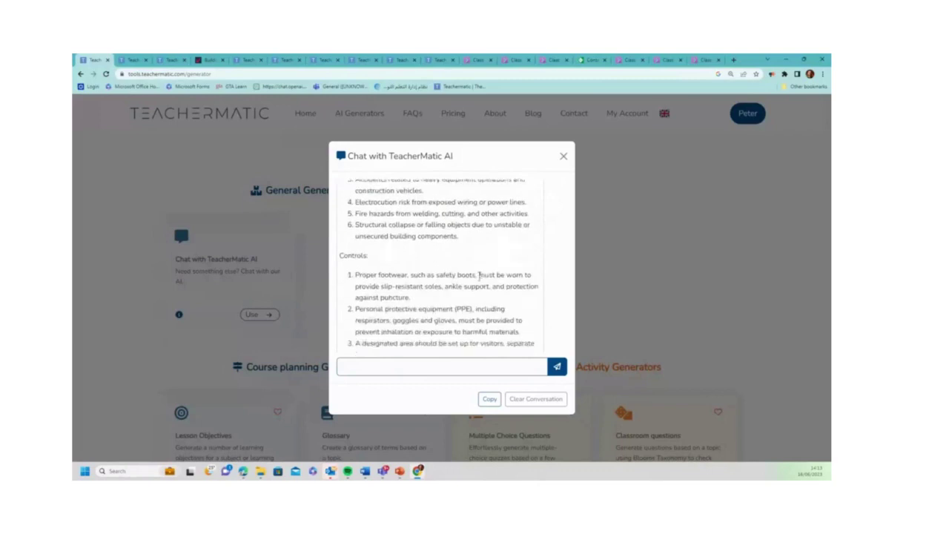
pyautogui.scroll(-8, 482, 278)
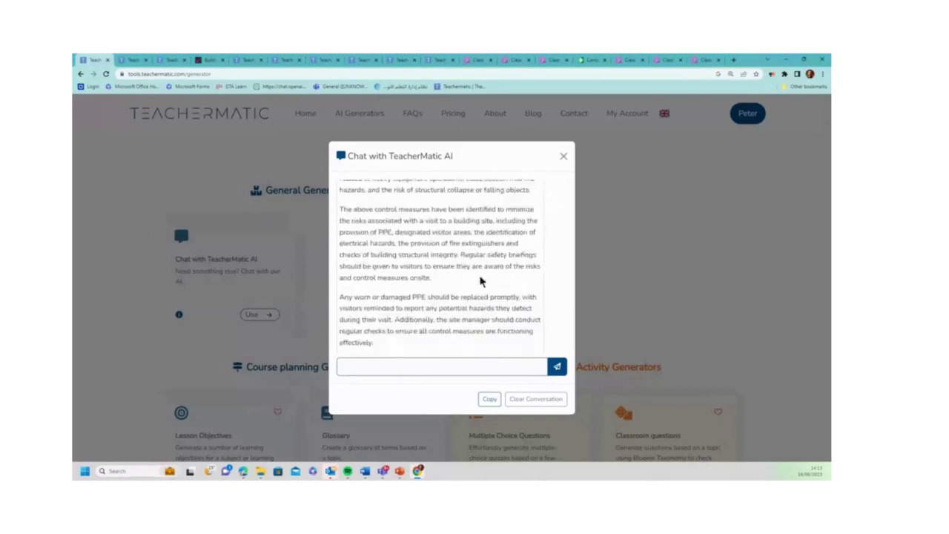
pyautogui.scroll(15, 541, 302)
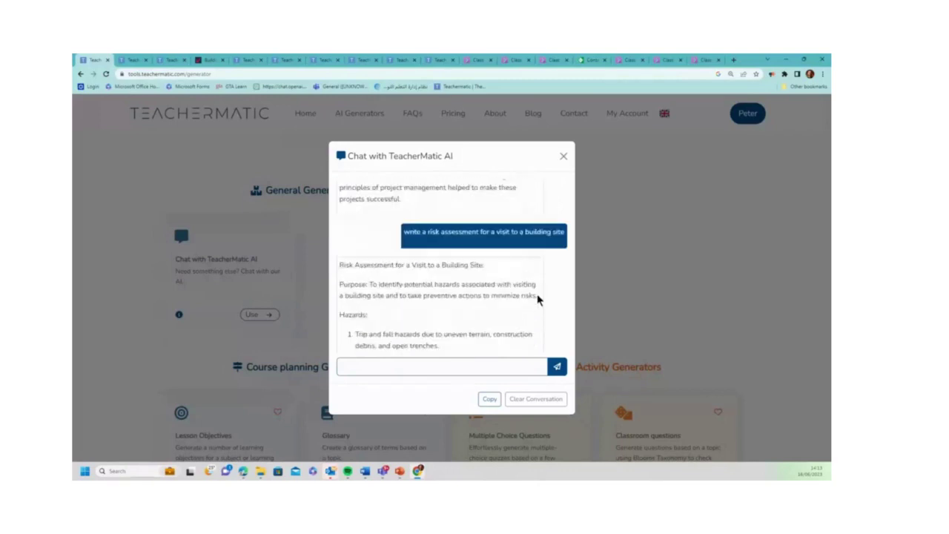
pyautogui.scroll(6, 538, 300)
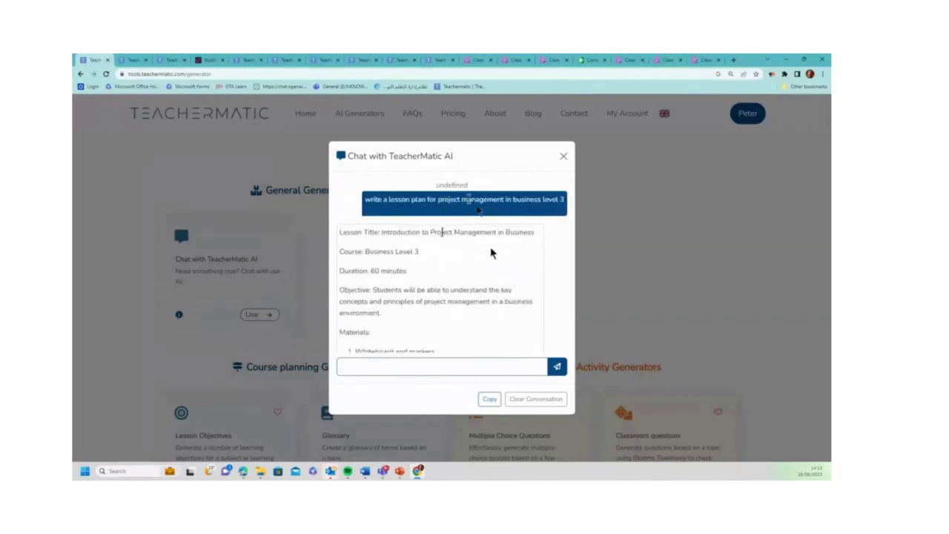
pyautogui.scroll(-5, 493, 251)
pyautogui.scroll(-8, 490, 252)
pyautogui.scroll(-8, 490, 252)
pyautogui.scroll(-8, 490, 251)
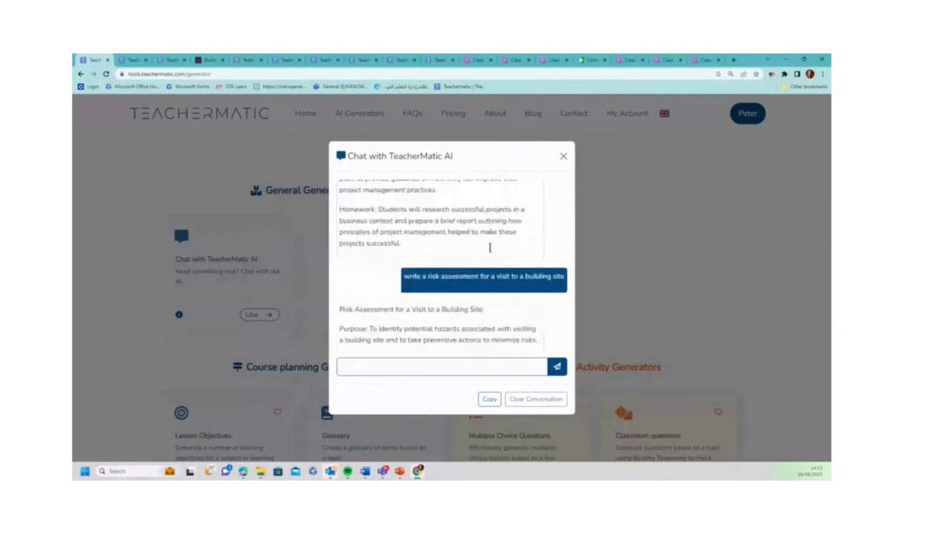
pyautogui.scroll(-3, 490, 252)
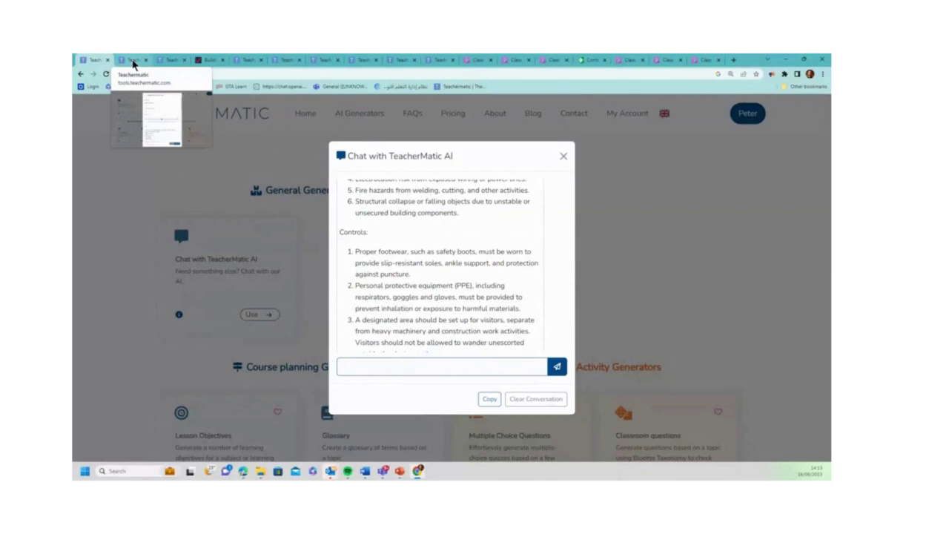
# Check the multiple-choice results tab, then close the AI chat window.
pyautogui.click(134, 62)
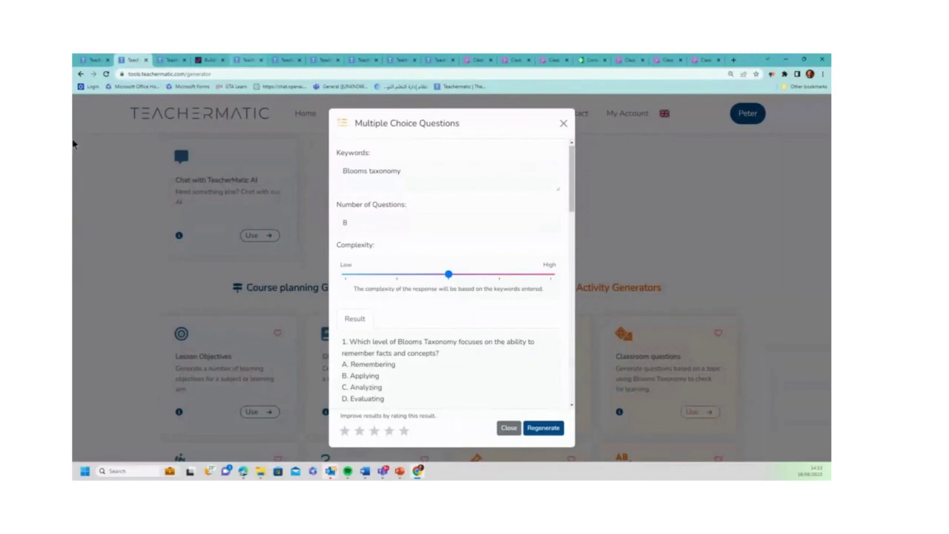
pyautogui.click(95, 66)
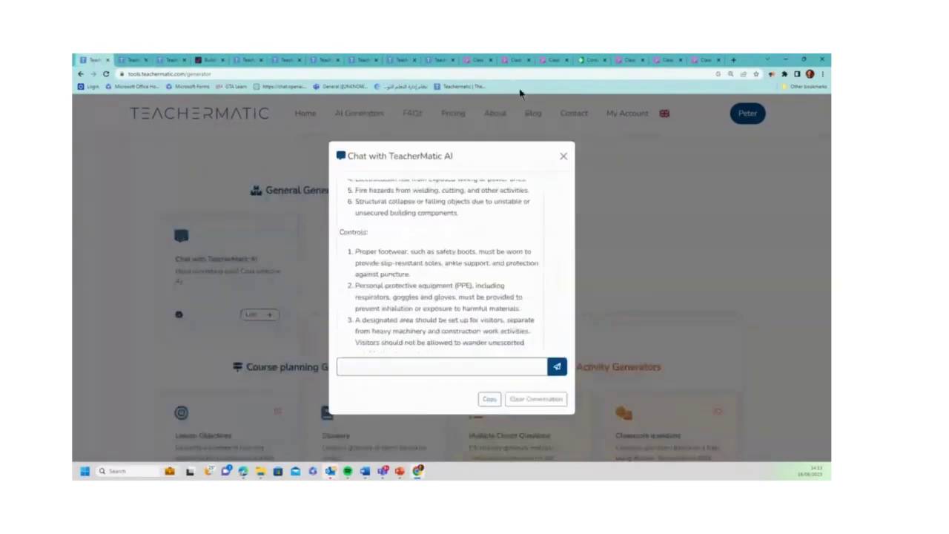
pyautogui.click(563, 158)
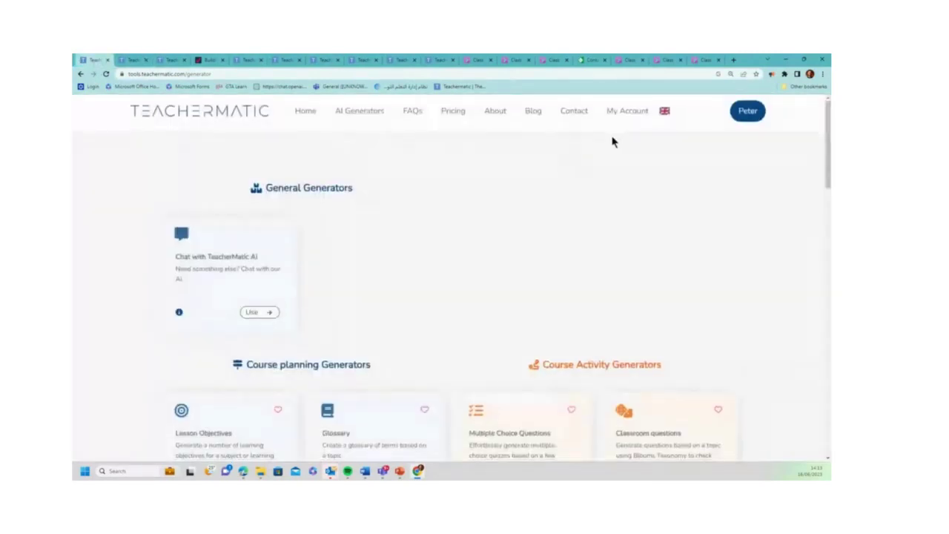
# Generate five Open classroom questions on 'Developmental psychology' at Knowledge and Comprehension levels.
pyautogui.scroll(-3, 619, 133)
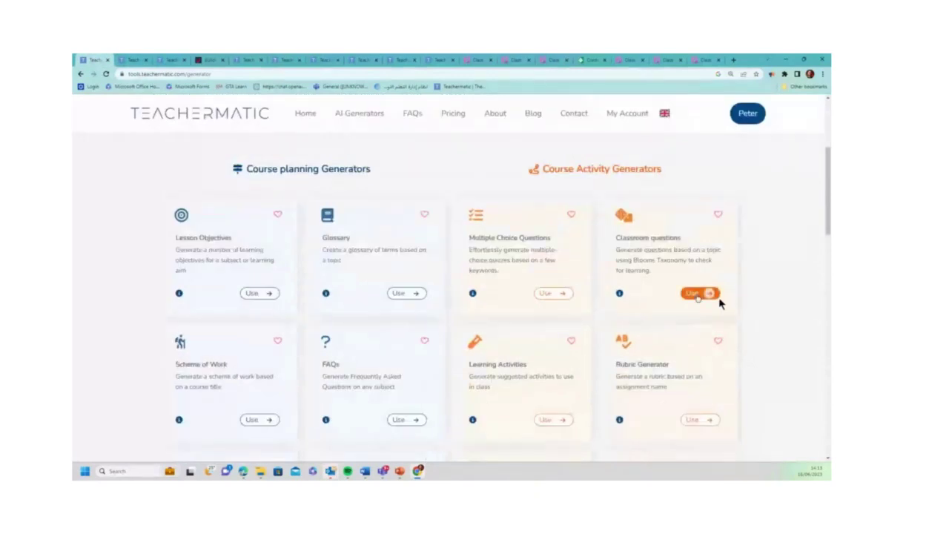
pyautogui.click(701, 295)
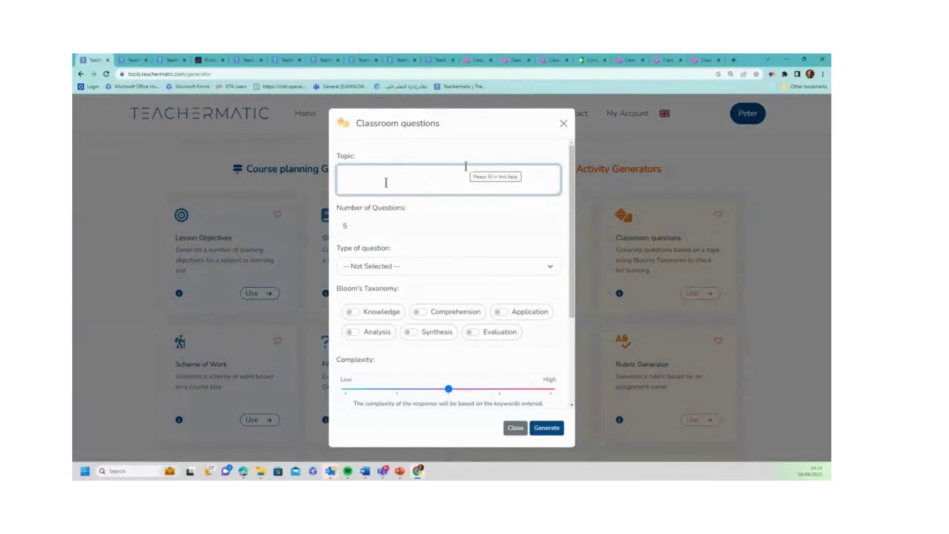
pyautogui.write('Development')
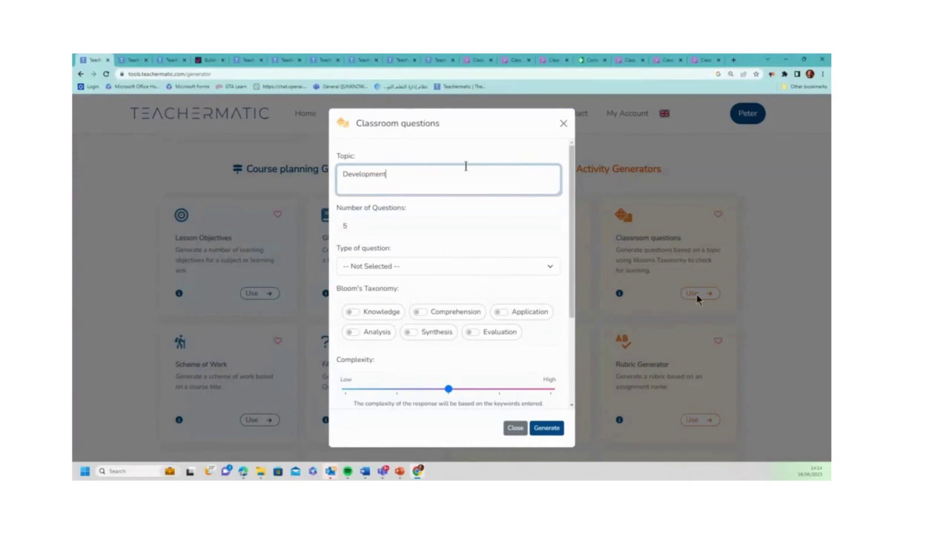
pyautogui.write('al psychology')
pyautogui.click(394, 313)
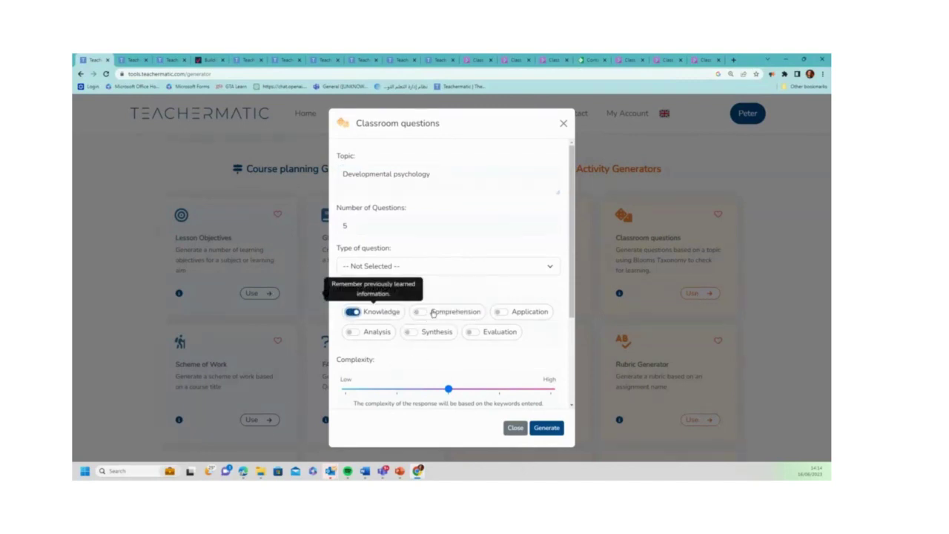
pyautogui.click(429, 317)
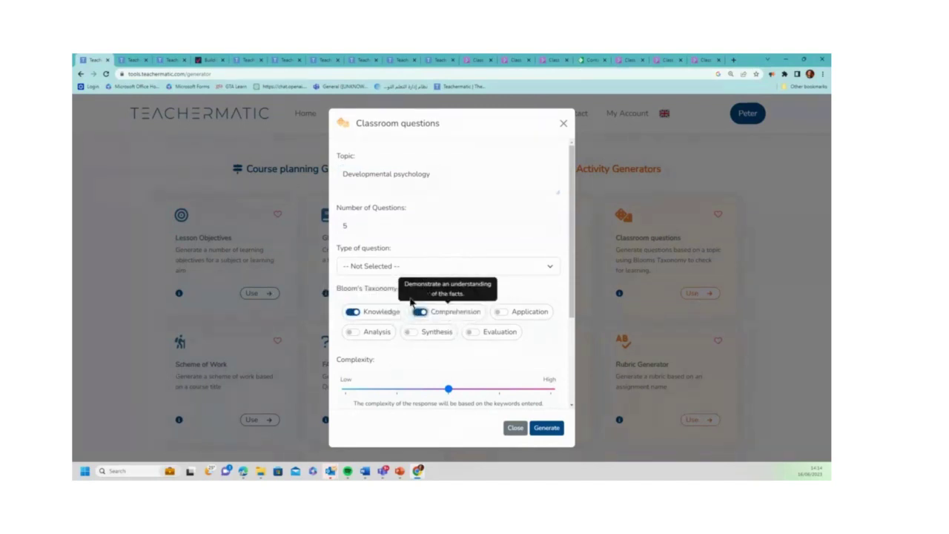
pyautogui.click(550, 266)
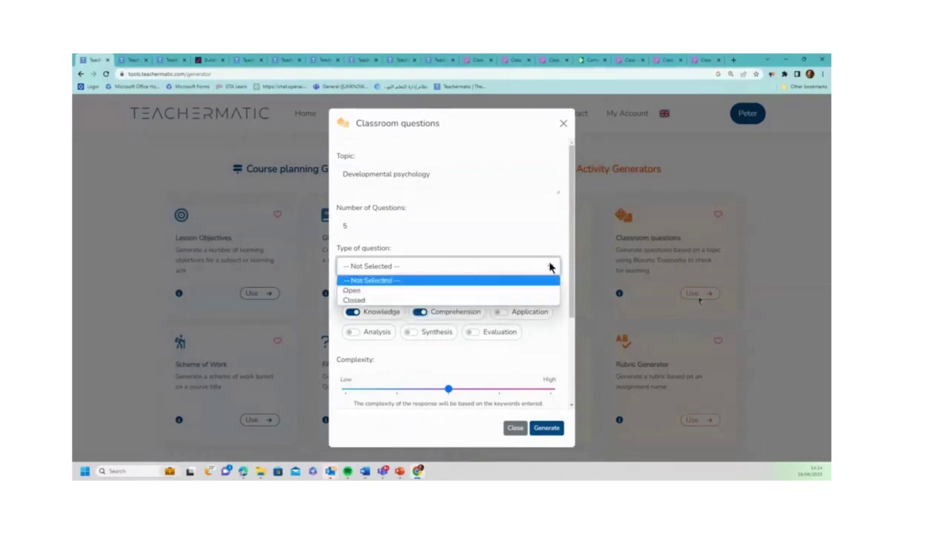
pyautogui.click(378, 291)
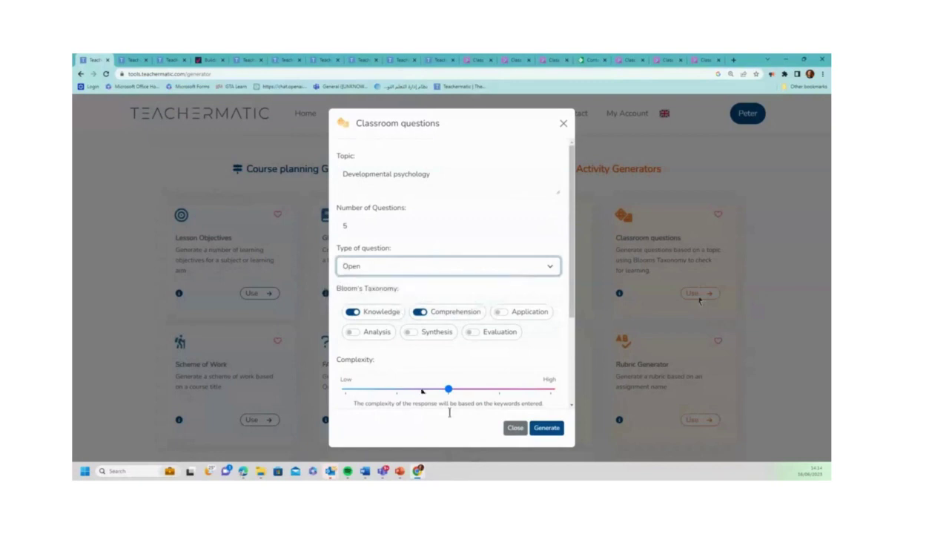
pyautogui.click(560, 429)
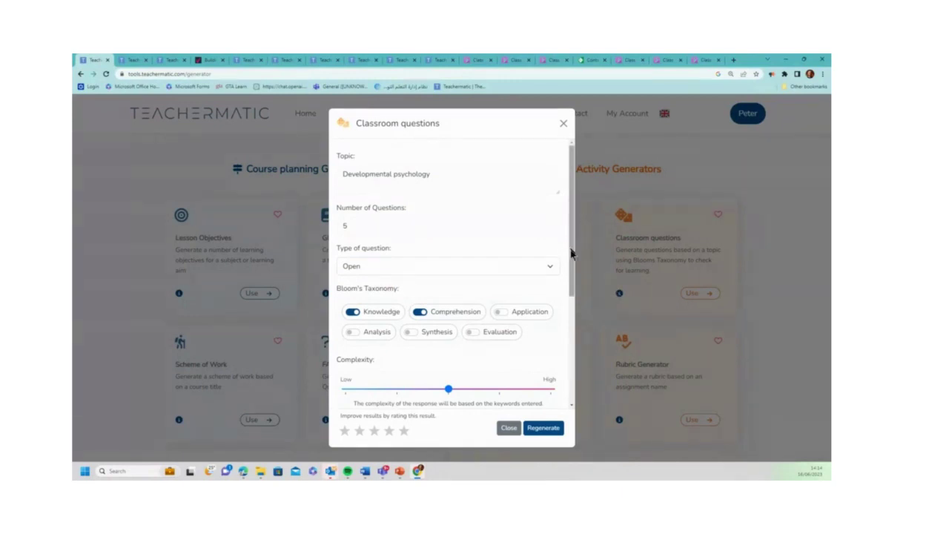
pyautogui.moveTo(571, 254); pyautogui.dragTo(566, 380)
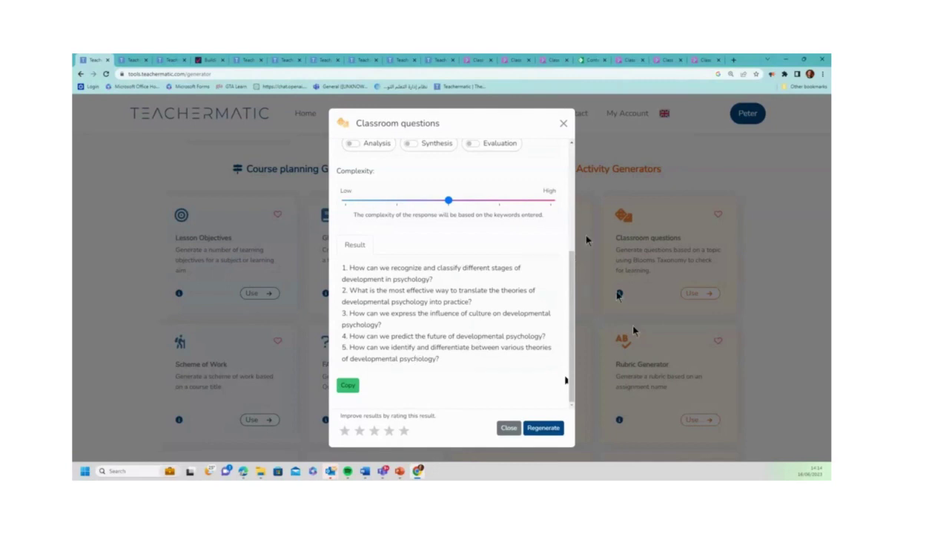
# Close the Classroom questions generator and return to the multiple-choice quiz tab.
pyautogui.click(564, 123)
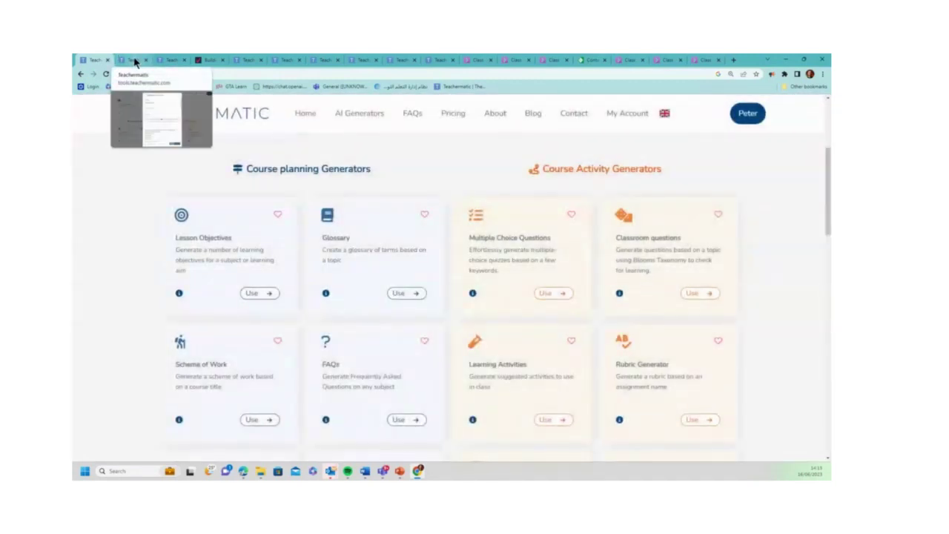
pyautogui.click(134, 61)
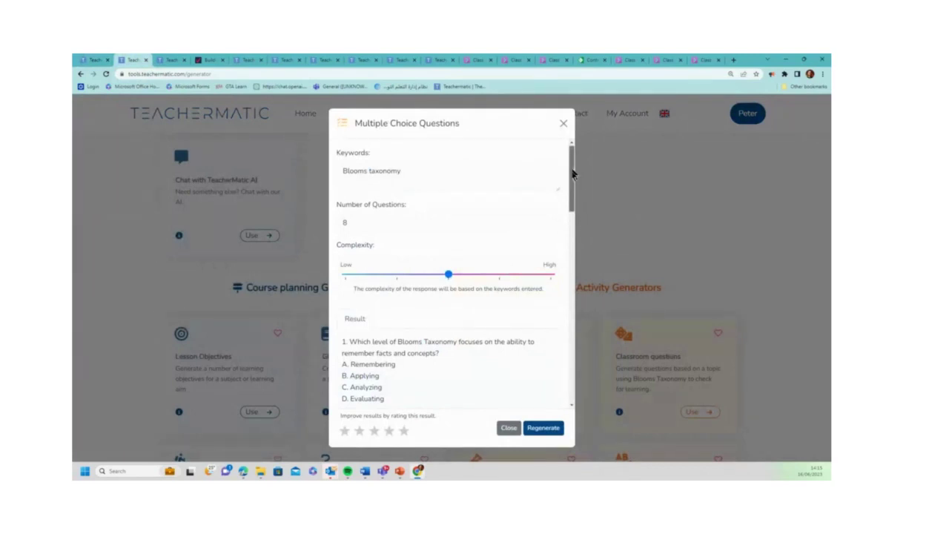
pyautogui.click(348, 222)
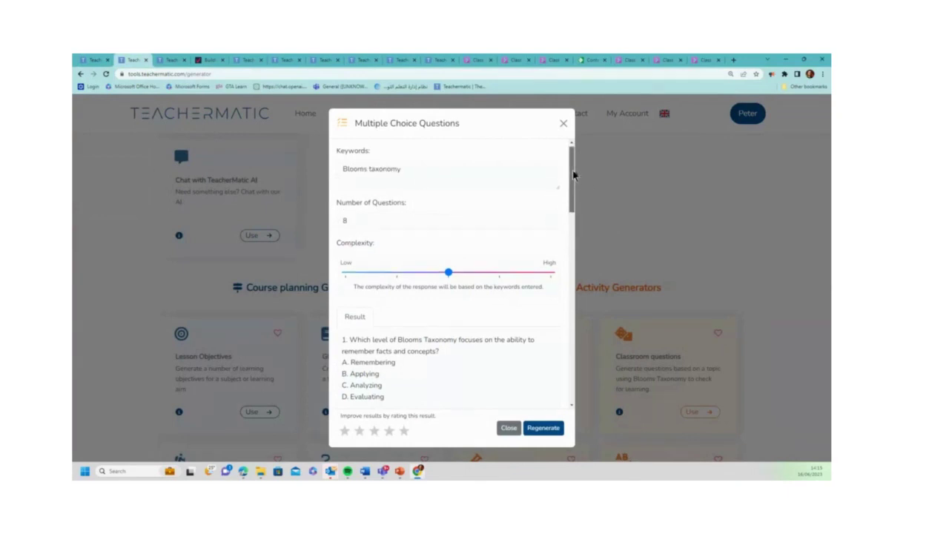
# Scroll through the eight Bloom's Taxonomy questions and answers to the Export as and Copy buttons.
pyautogui.scroll(-2, 587, 185)
pyautogui.scroll(-1, 577, 196)
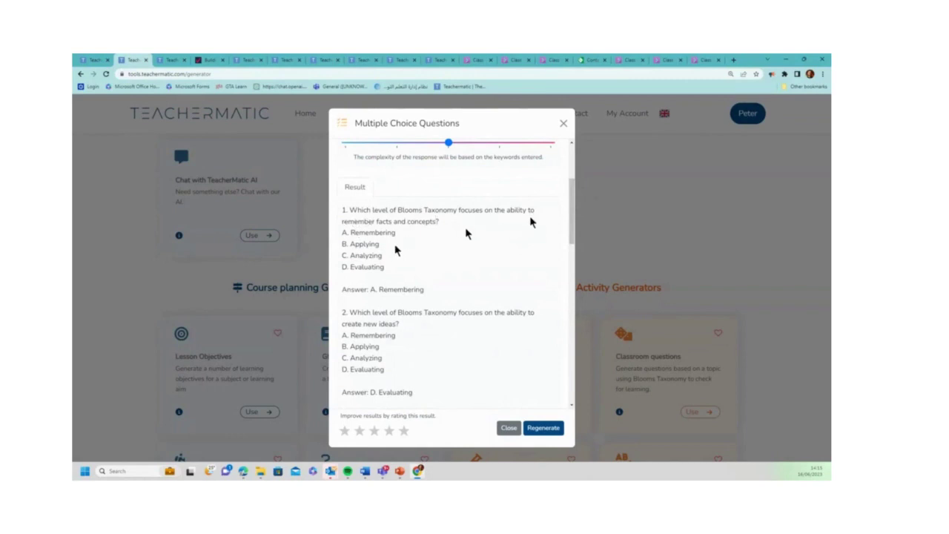
pyautogui.scroll(-1, 519, 229)
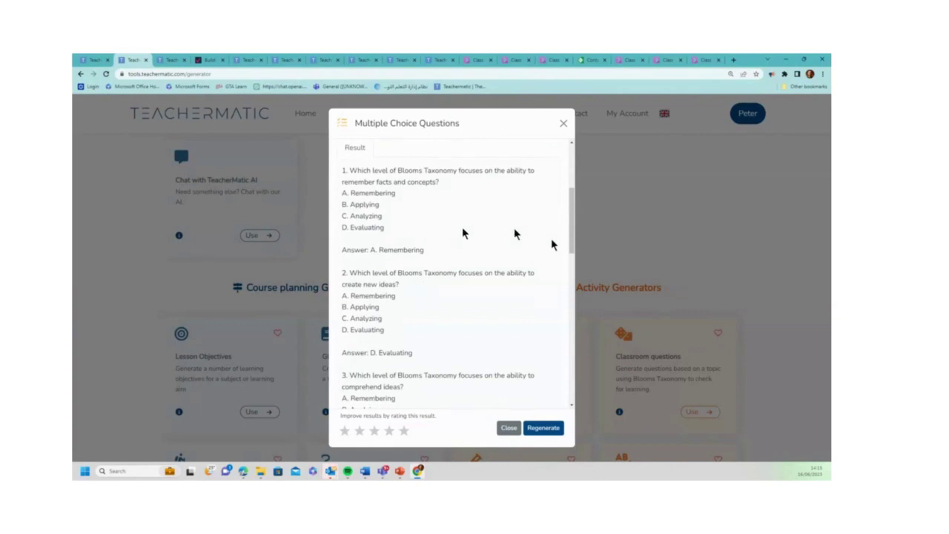
pyautogui.scroll(-1, 453, 241)
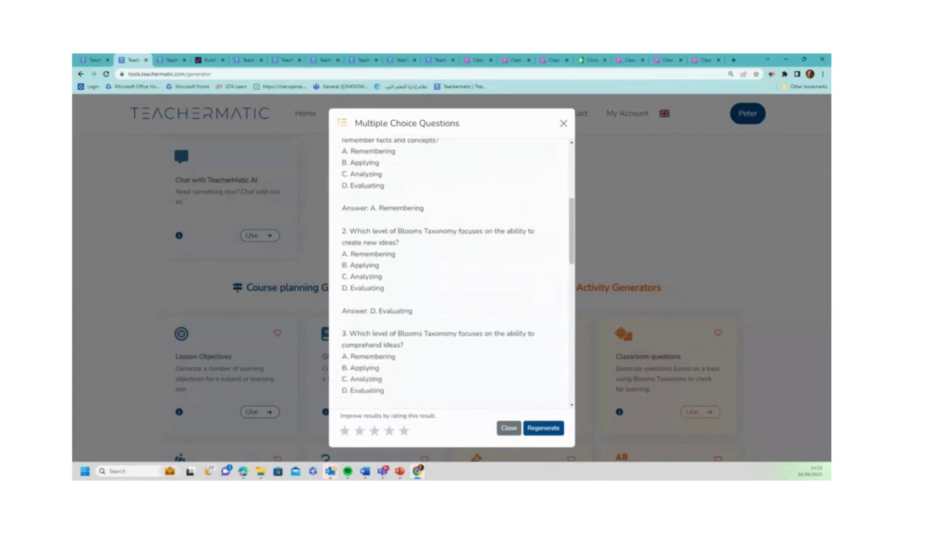
pyautogui.scroll(-1, 452, 245)
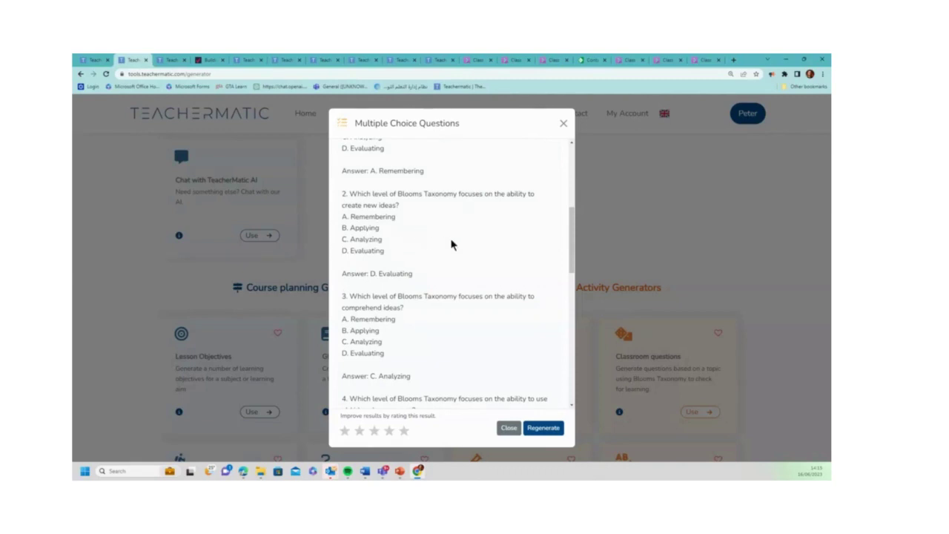
pyautogui.scroll(-1, 445, 244)
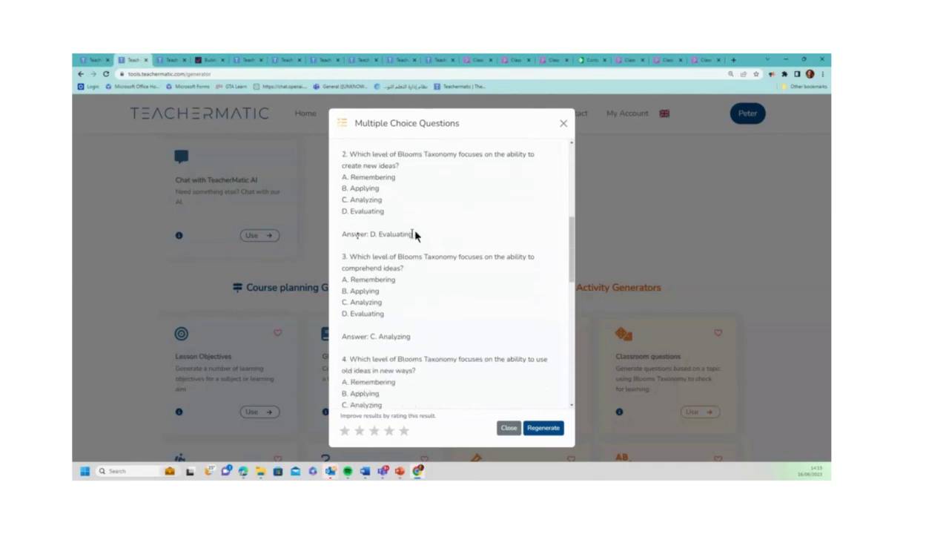
pyautogui.scroll(-4, 374, 271)
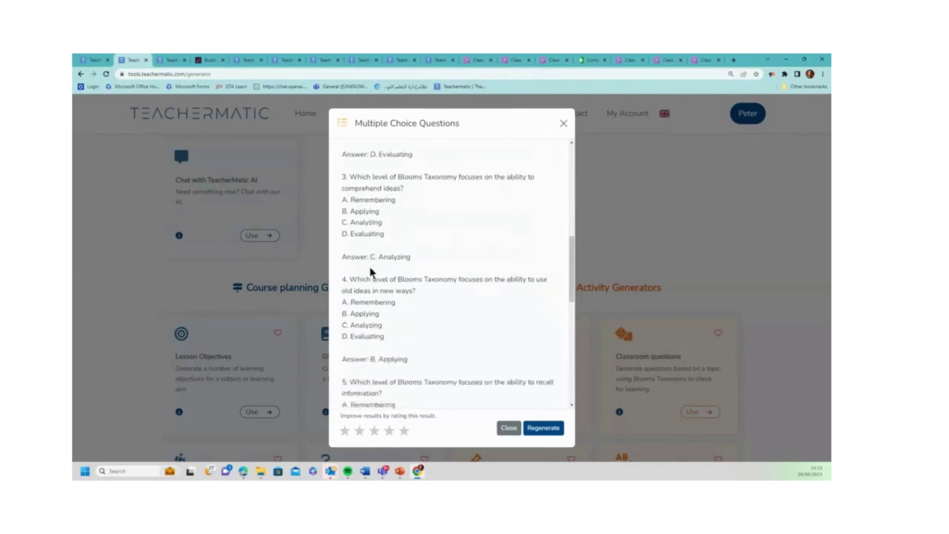
pyautogui.scroll(-7, 437, 278)
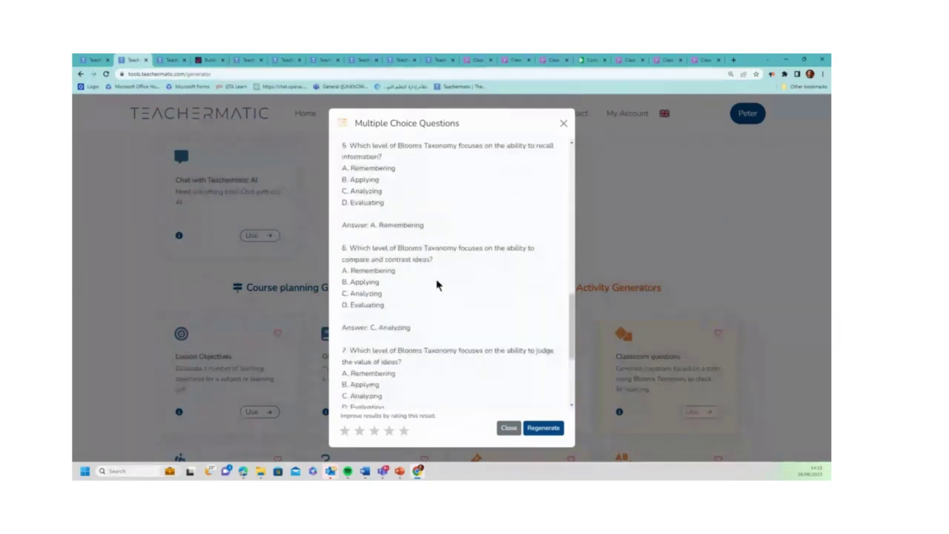
pyautogui.scroll(-2, 437, 285)
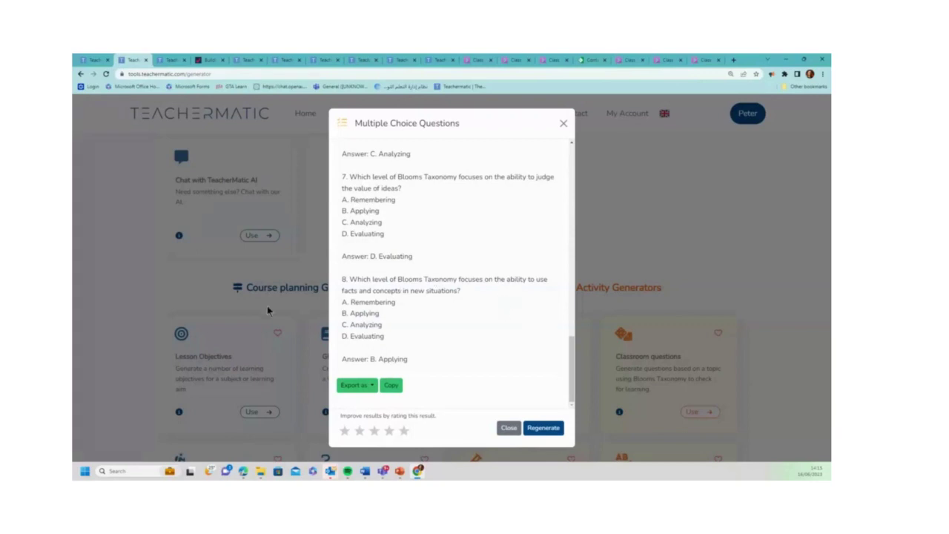
# Show the JSON, GIFT, Kahoot and Quizizz export formats, then view the URL-Based MCQ source page.
pyautogui.click(373, 386)
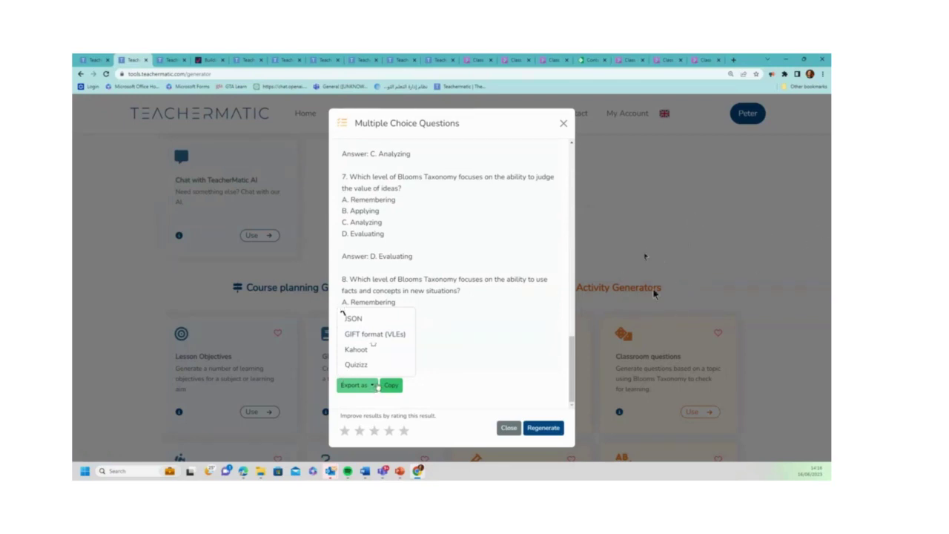
pyautogui.click(171, 61)
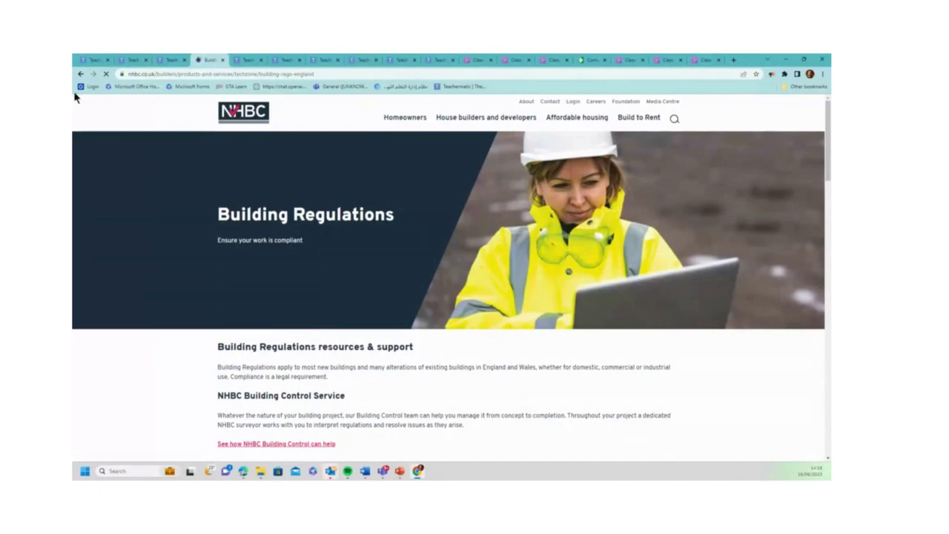
# Review the URL-Based building-regulation questions, then show the Eco tourism classroom questions tab.
pyautogui.click(170, 60)
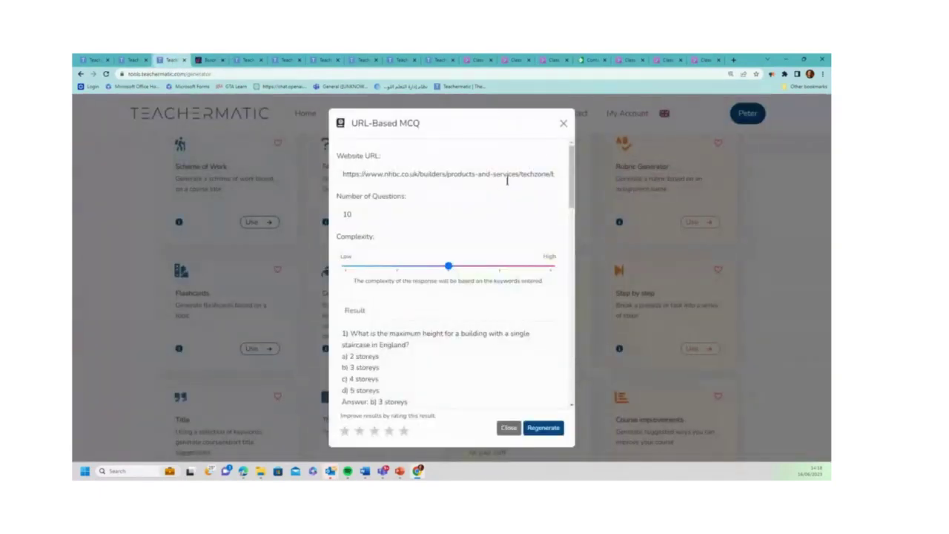
pyautogui.click(550, 212)
pyautogui.moveTo(572, 175); pyautogui.dragTo(574, 182)
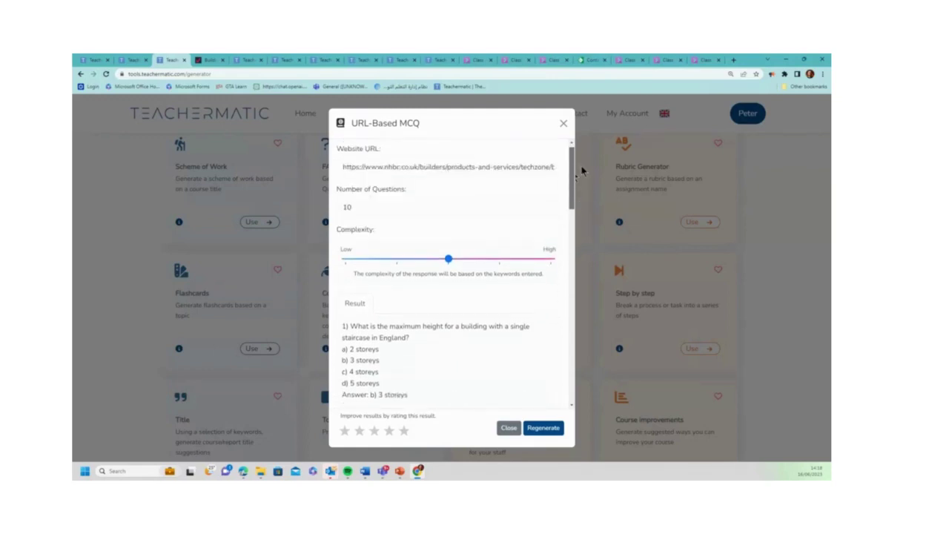
pyautogui.scroll(1, 575, 182)
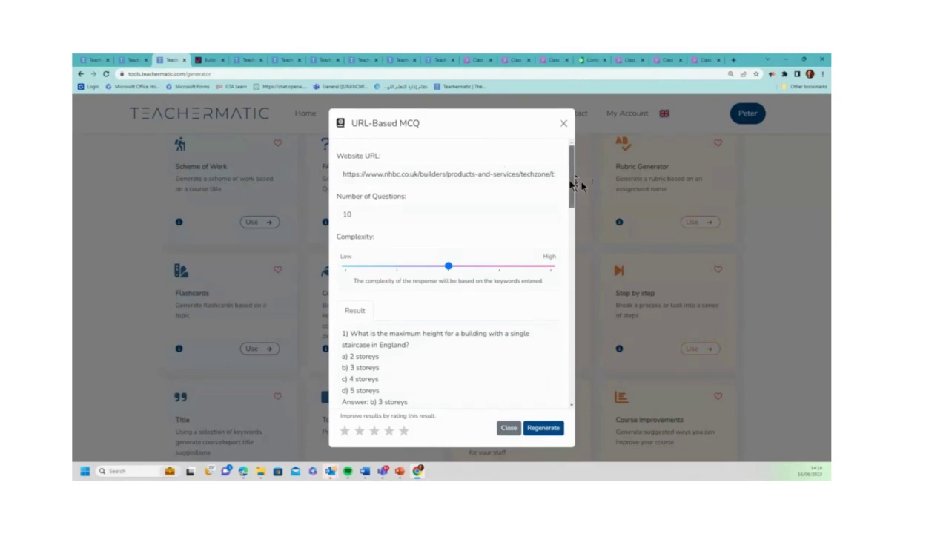
pyautogui.scroll(-2, 574, 182)
pyautogui.scroll(2, 574, 182)
pyautogui.scroll(-3, 584, 187)
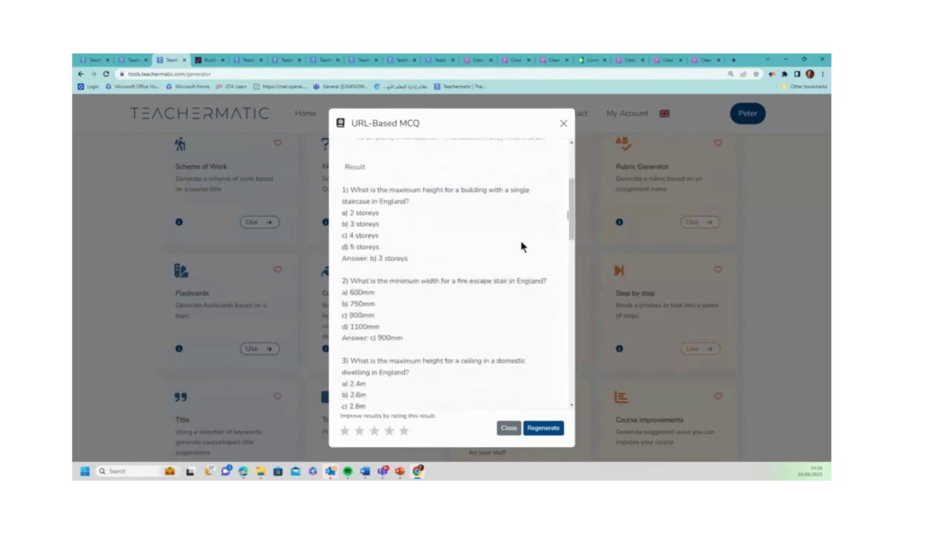
pyautogui.scroll(-1, 508, 258)
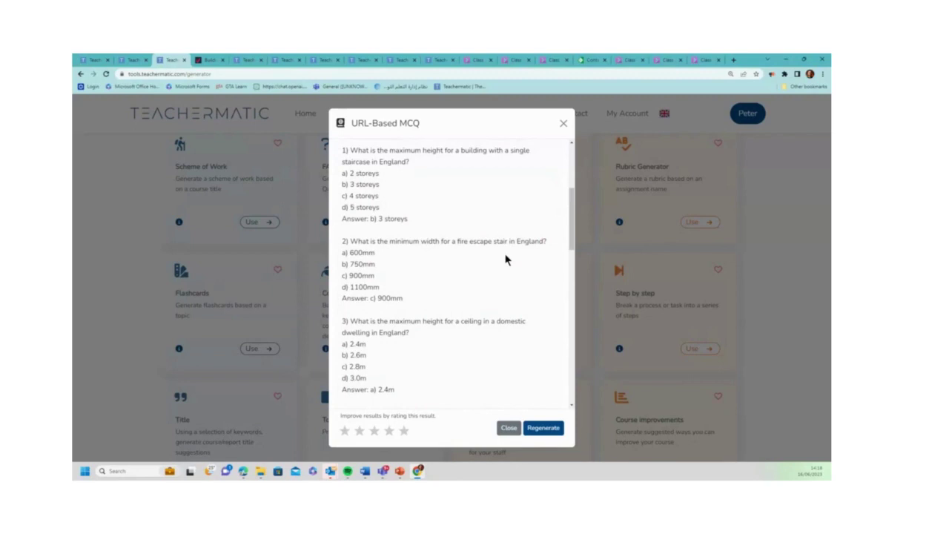
pyautogui.scroll(-2, 508, 258)
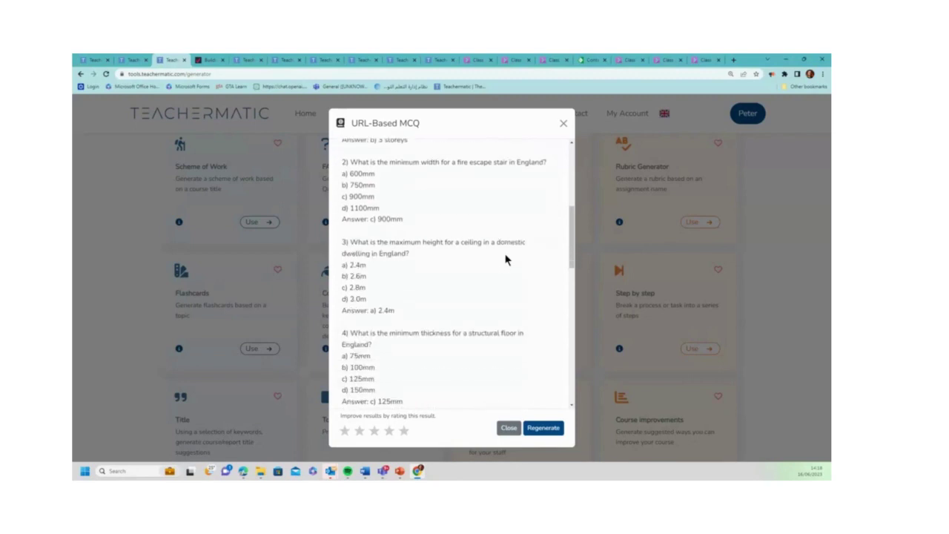
pyautogui.scroll(-1, 506, 259)
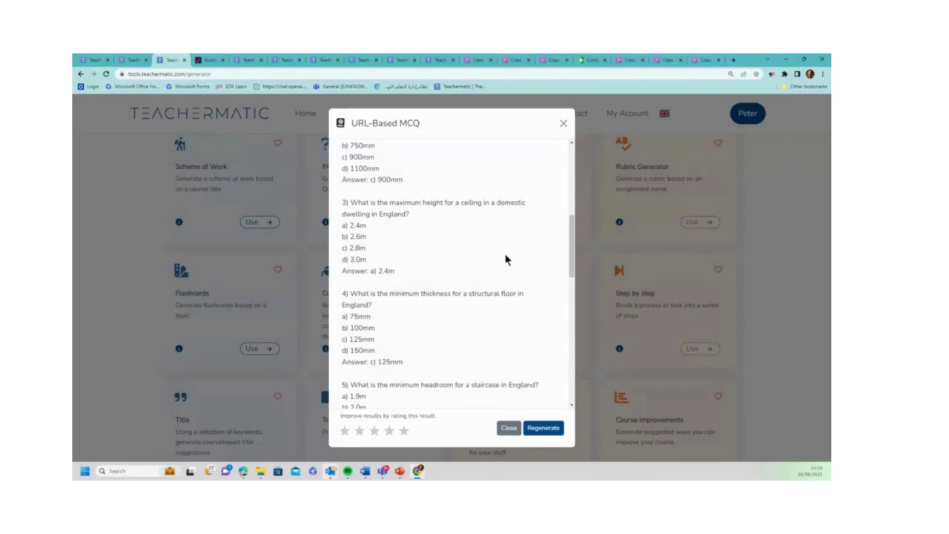
pyautogui.scroll(-3, 506, 259)
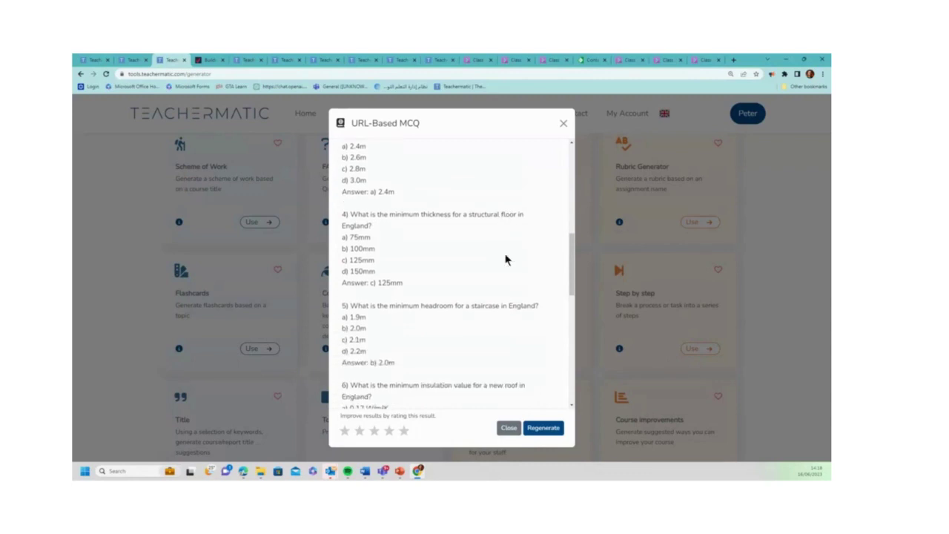
pyautogui.scroll(-3, 506, 261)
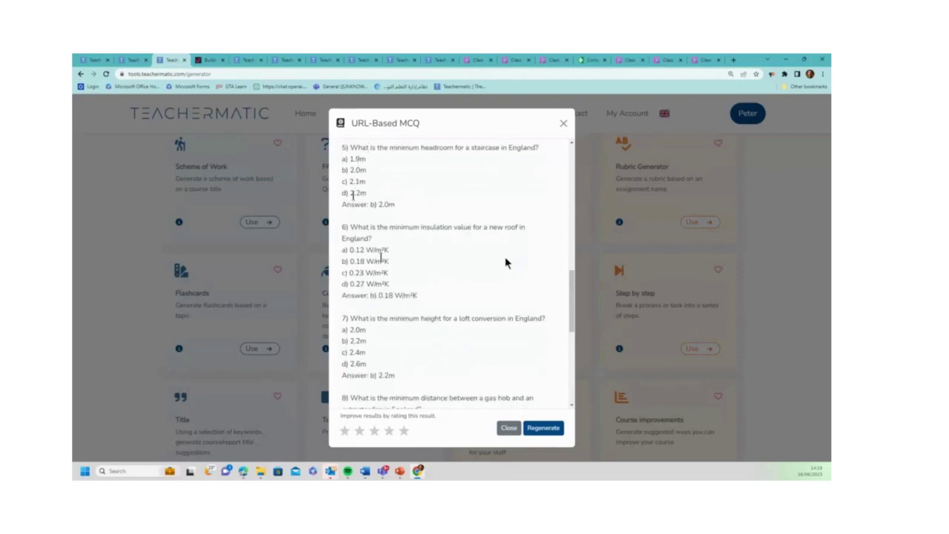
pyautogui.scroll(-1, 381, 334)
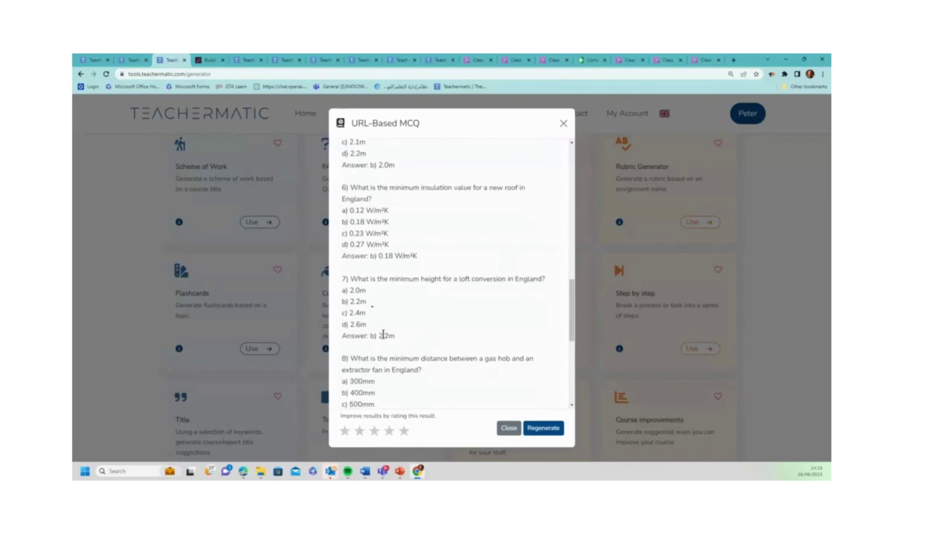
pyautogui.scroll(-1, 367, 296)
pyautogui.scroll(-1, 367, 302)
pyautogui.scroll(5, 367, 298)
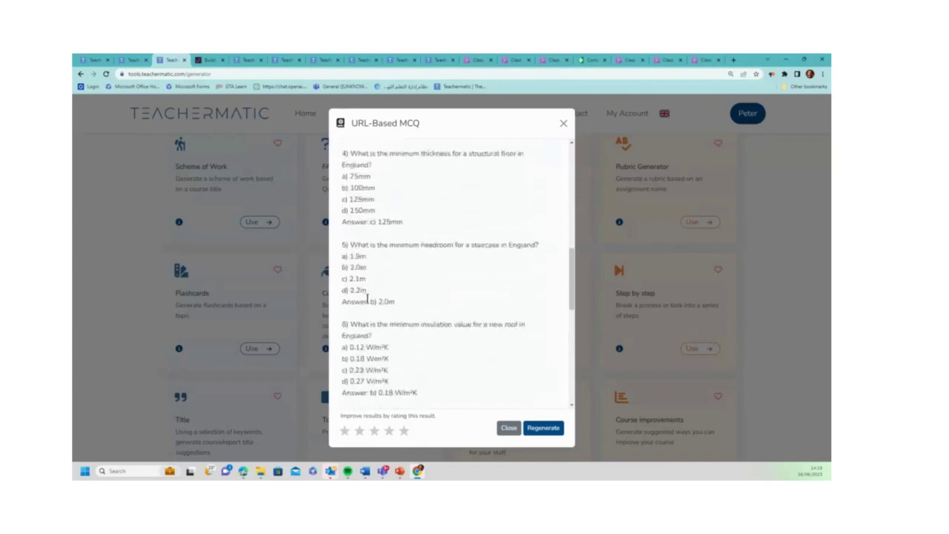
pyautogui.scroll(1, 367, 298)
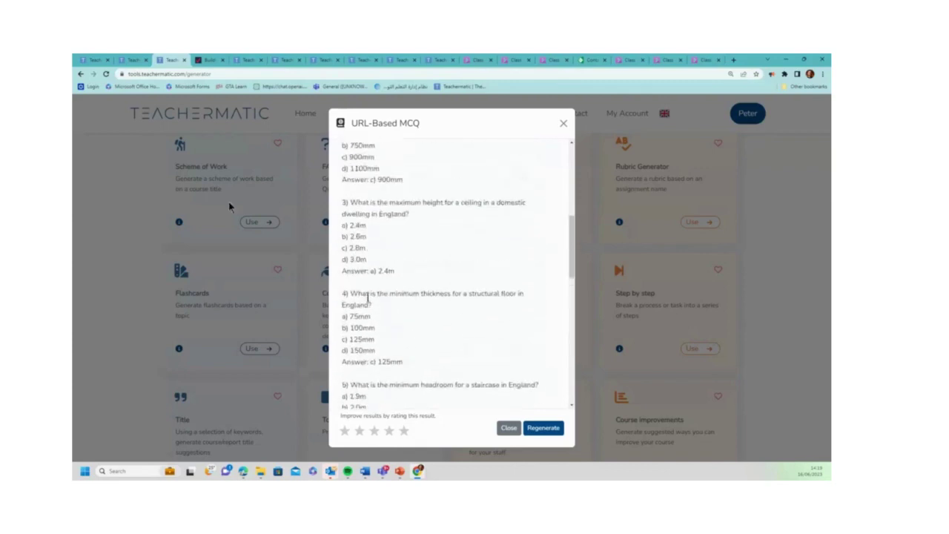
pyautogui.click(246, 61)
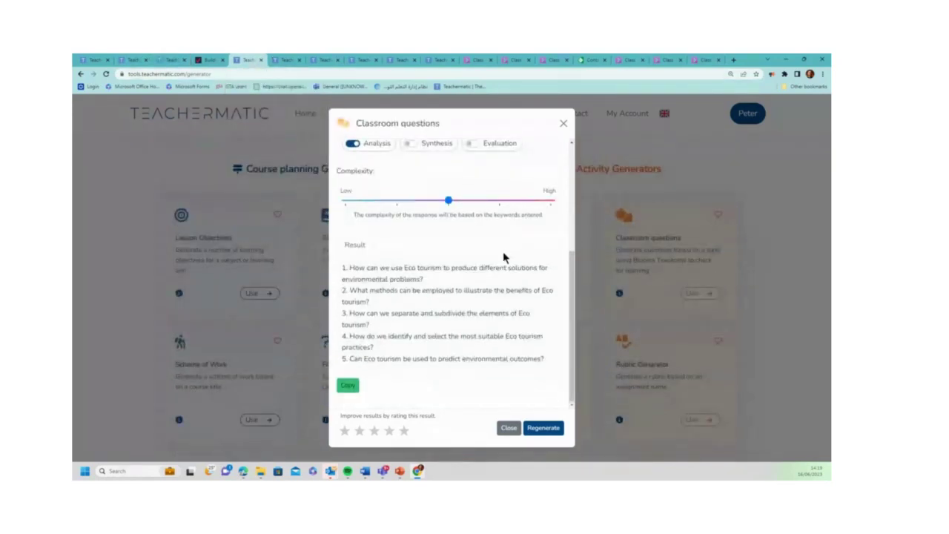
pyautogui.scroll(3, 503, 257)
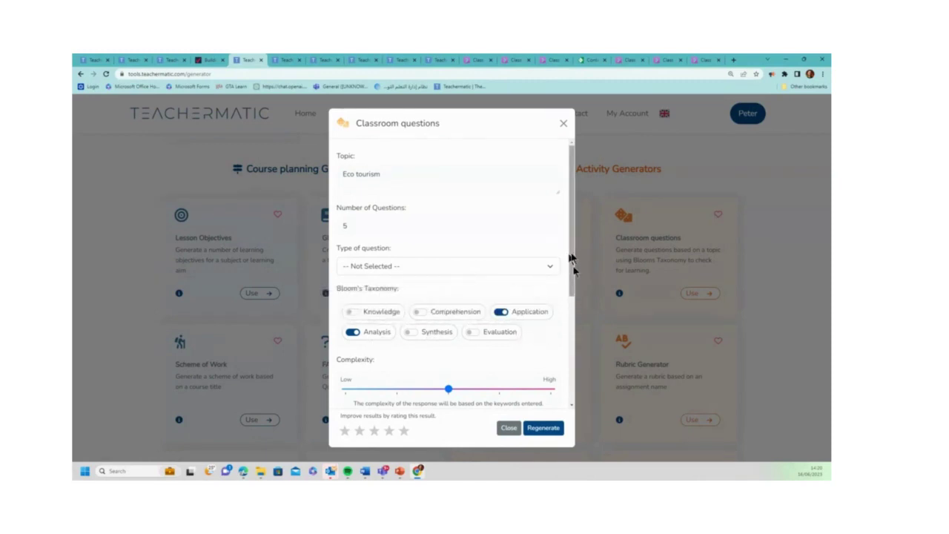
pyautogui.moveTo(572, 256); pyautogui.dragTo(569, 325)
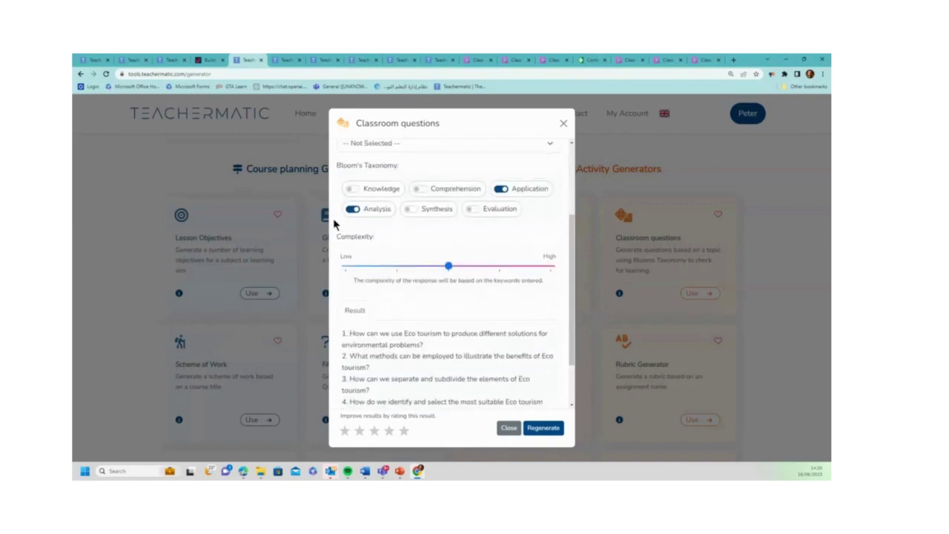
pyautogui.scroll(-1, 502, 291)
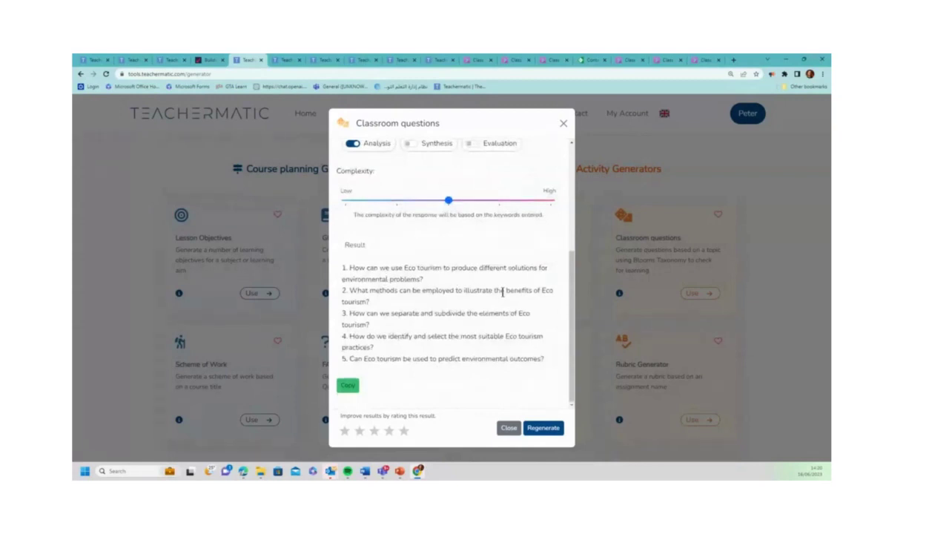
pyautogui.click(353, 271)
pyautogui.click(537, 269)
# Review the Microsoft 365 FAQs, from mobile apps and support to security and customisation.
pyautogui.click(289, 60)
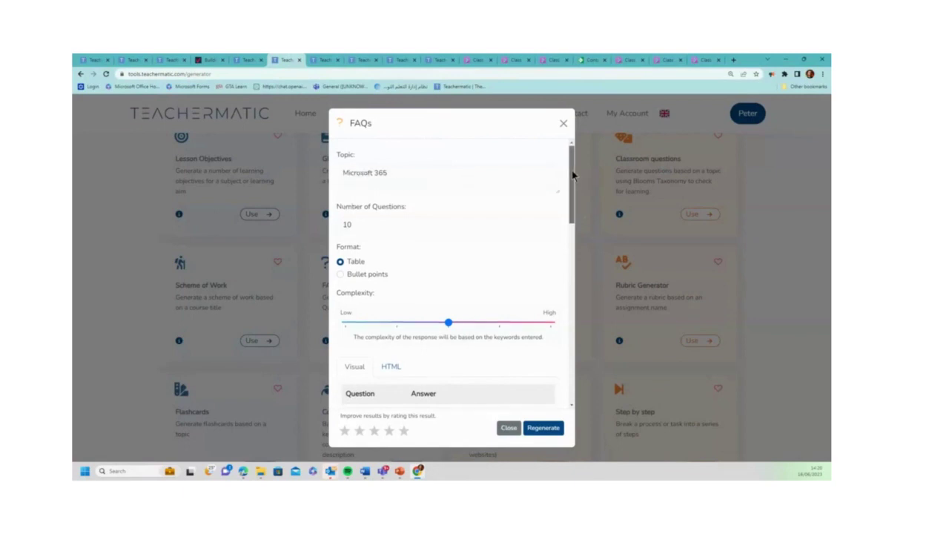
pyautogui.moveTo(573, 175); pyautogui.dragTo(570, 365)
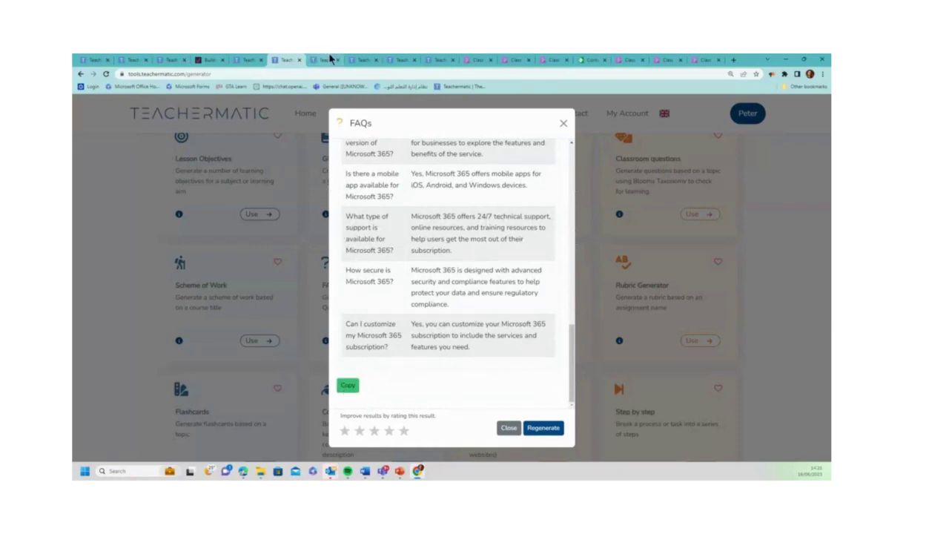
pyautogui.moveTo(330, 59)
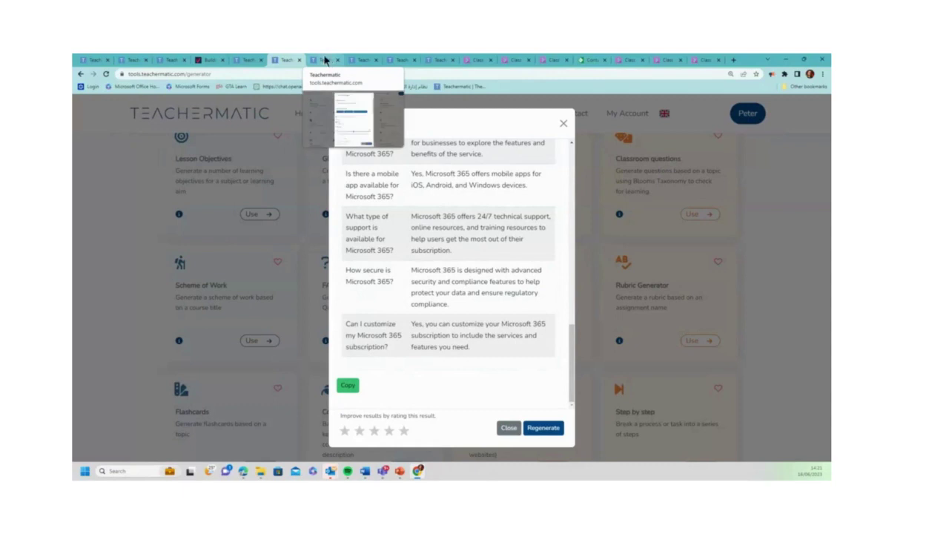
# Show the Rubric Generator result for 'Producing an exercise pan for a client'.
pyautogui.click(324, 61)
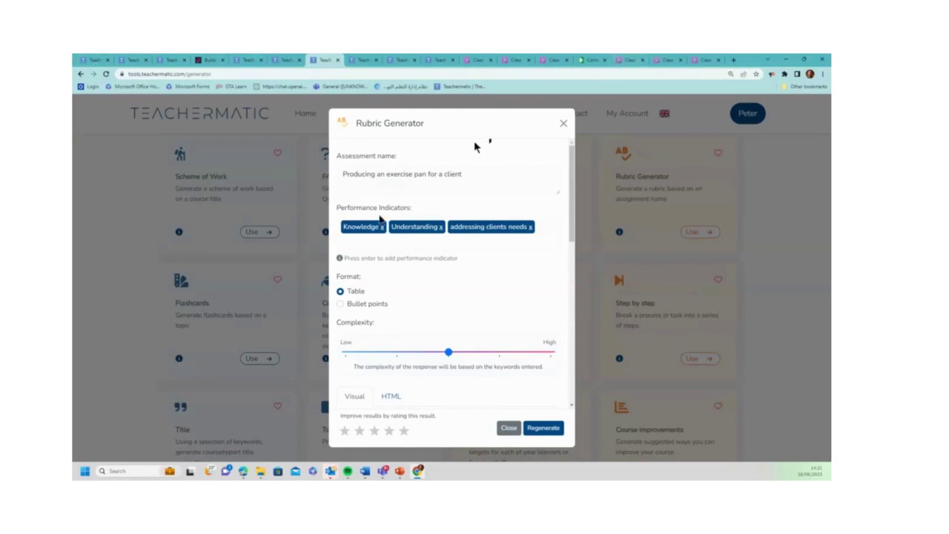
pyautogui.moveTo(470, 173); pyautogui.dragTo(338, 172)
pyautogui.click(553, 202)
pyautogui.click(508, 182)
# Scroll the Excellent-to-Poor rubric table and show its export format choices.
pyautogui.scroll(-1, 510, 181)
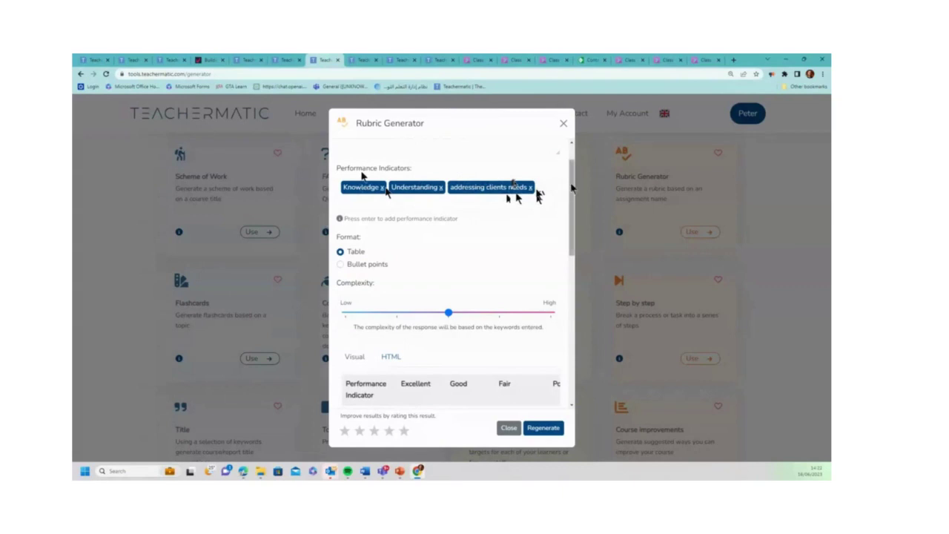
pyautogui.moveTo(572, 192); pyautogui.dragTo(566, 339)
pyautogui.scroll(8, 555, 371)
pyautogui.scroll(-3, 390, 336)
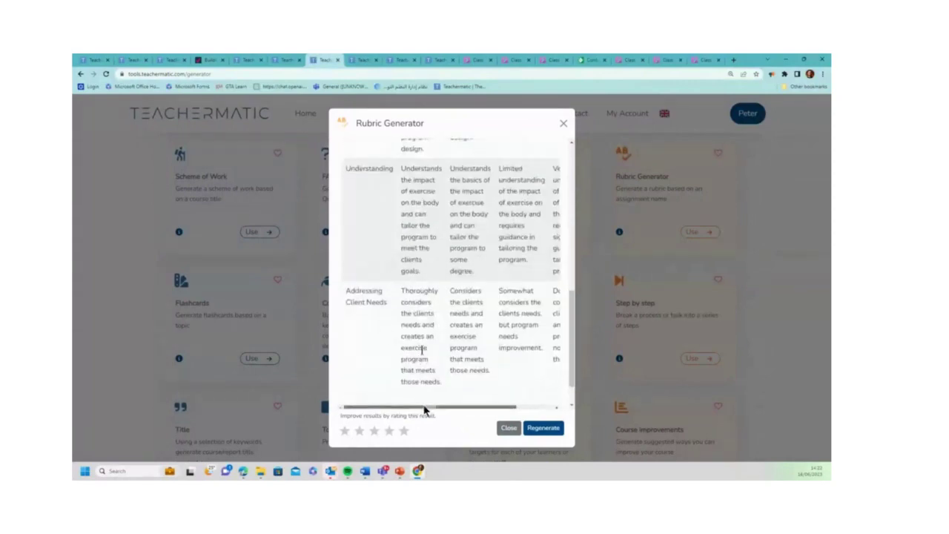
pyautogui.moveTo(425, 408); pyautogui.dragTo(464, 398)
pyautogui.scroll(5, 463, 398)
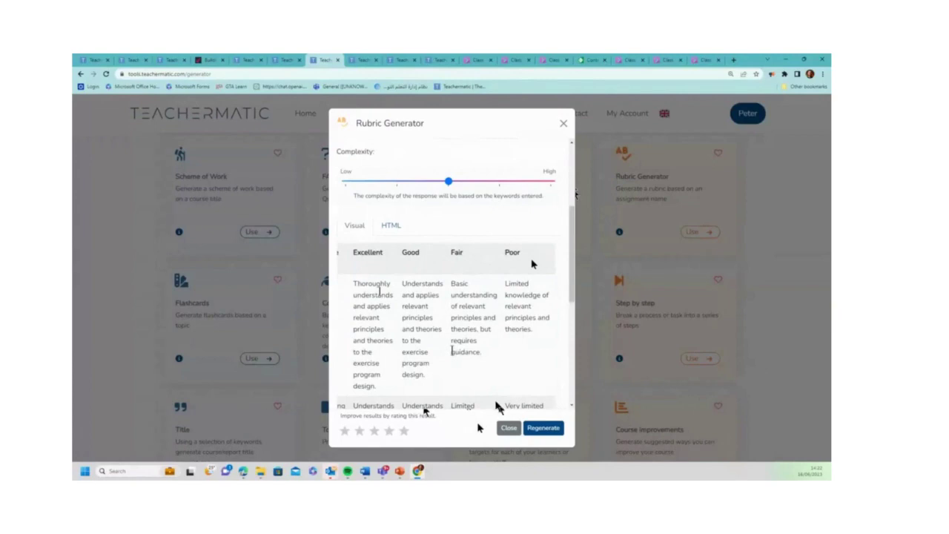
pyautogui.scroll(-3, 502, 397)
pyautogui.scroll(-2, 491, 398)
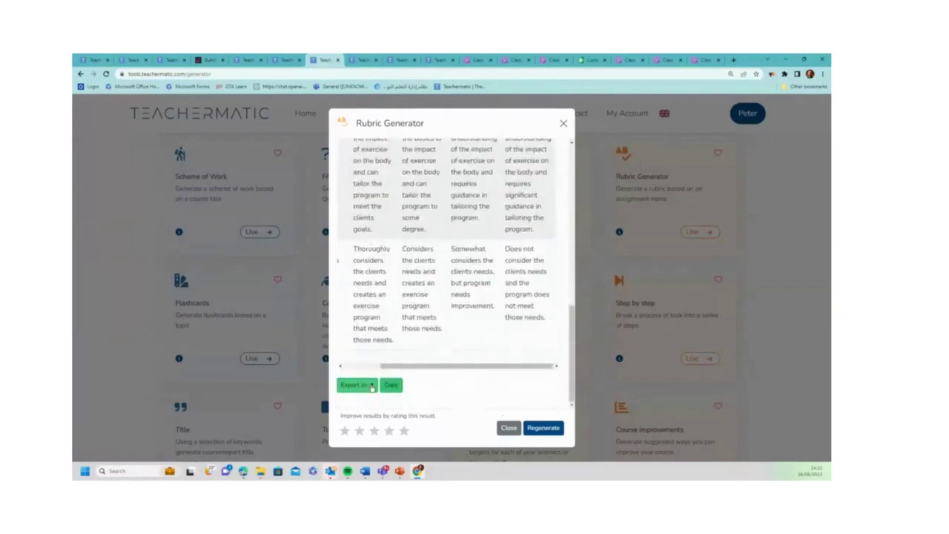
pyautogui.click(357, 384)
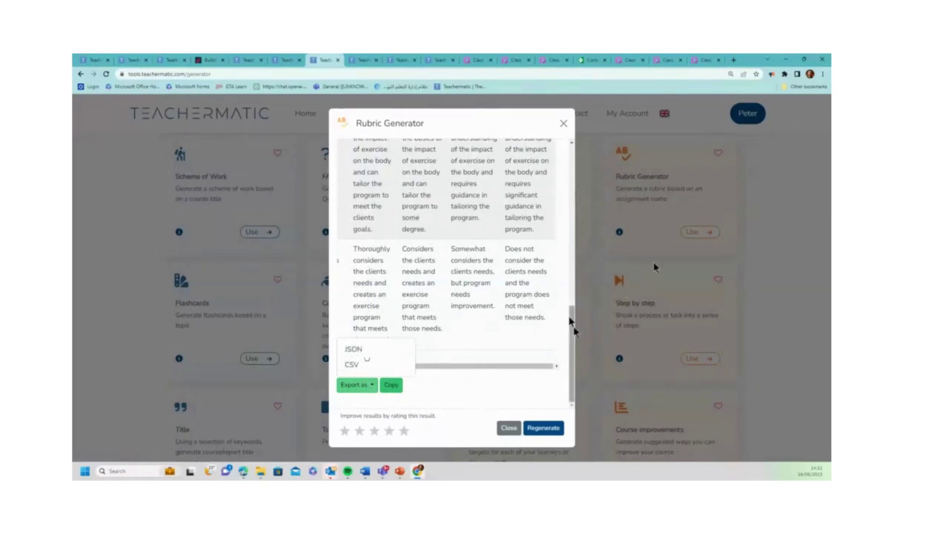
pyautogui.moveTo(568, 327); pyautogui.dragTo(580, 172)
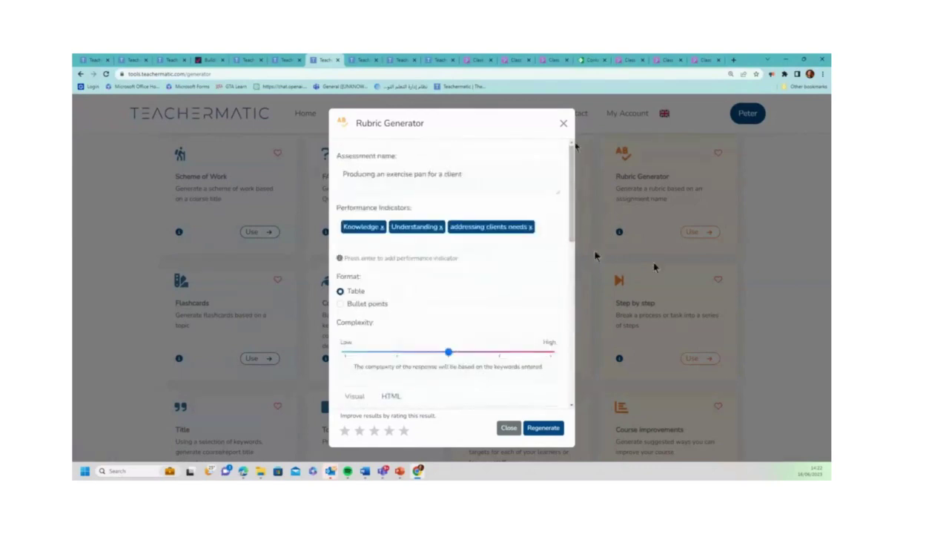
# Review the five Homeostasis analogies, such as a thermostat and a ship's captain.
pyautogui.click(360, 60)
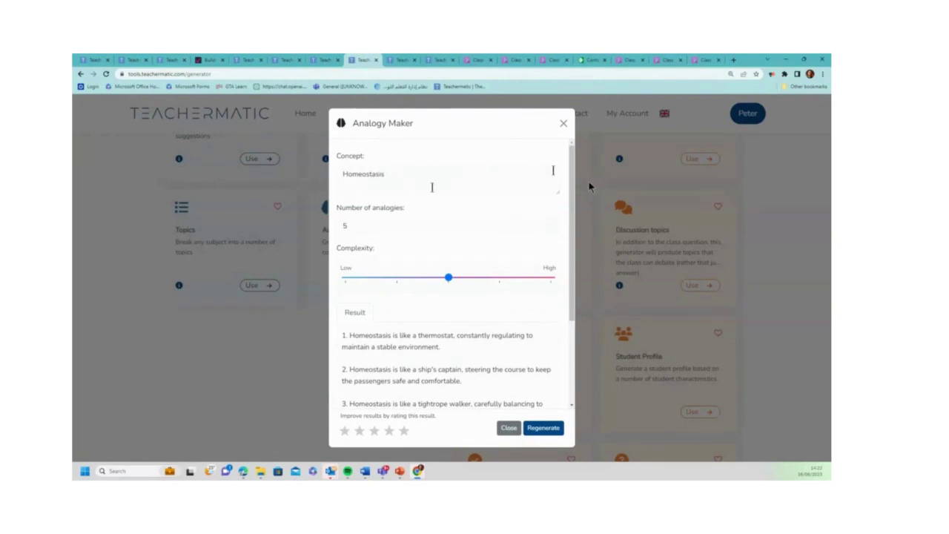
pyautogui.moveTo(573, 161)
pyautogui.mouseDown()
pyautogui.moveTo(580, 235)
pyautogui.moveTo(577, 178)
pyautogui.mouseUp()
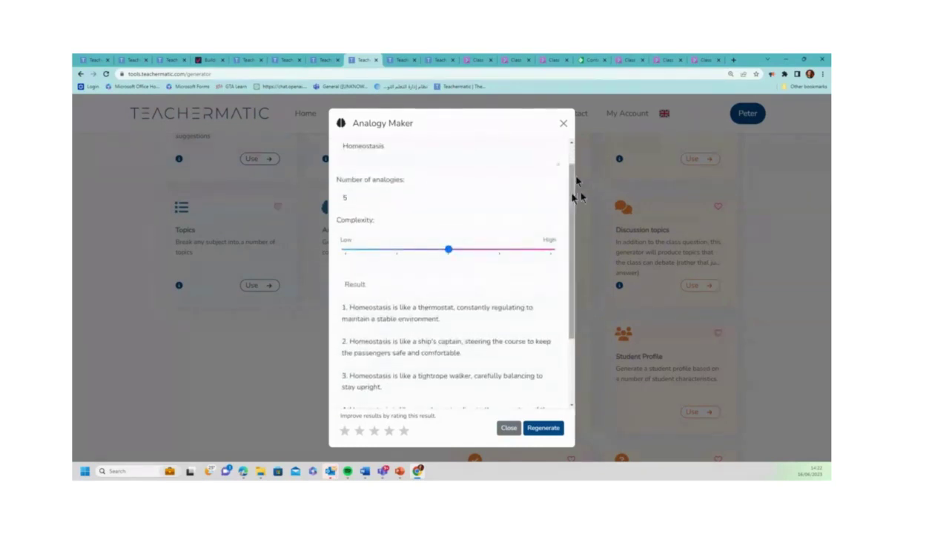
pyautogui.moveTo(575, 197); pyautogui.dragTo(575, 256)
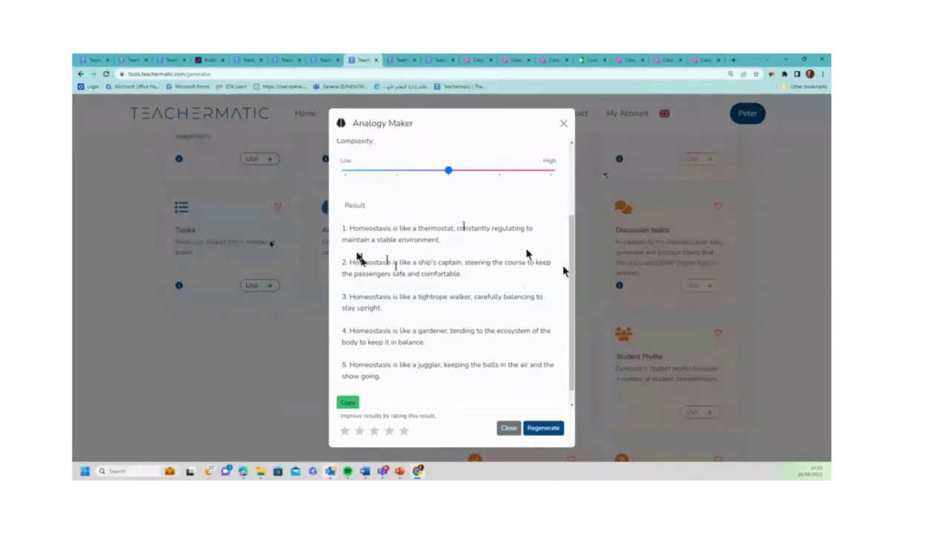
pyautogui.scroll(3, 559, 291)
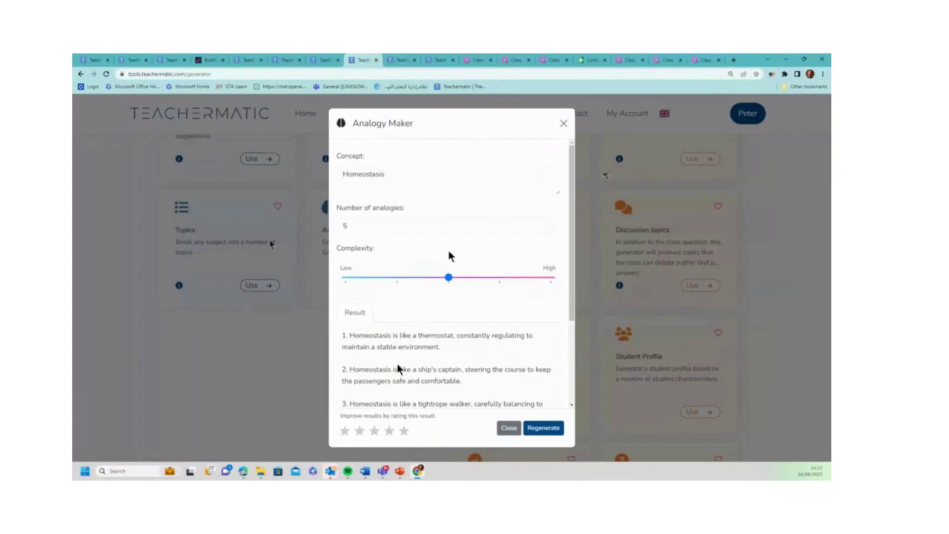
# Review the Lesson Objectives settings and five Knowledge and Comprehension homeostasis objectives.
pyautogui.click(401, 59)
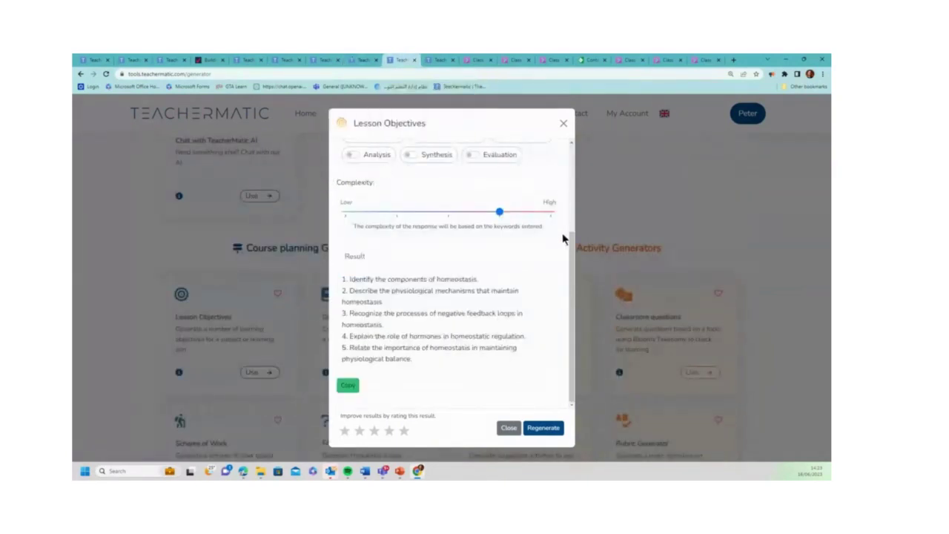
pyautogui.moveTo(573, 240); pyautogui.dragTo(588, 149)
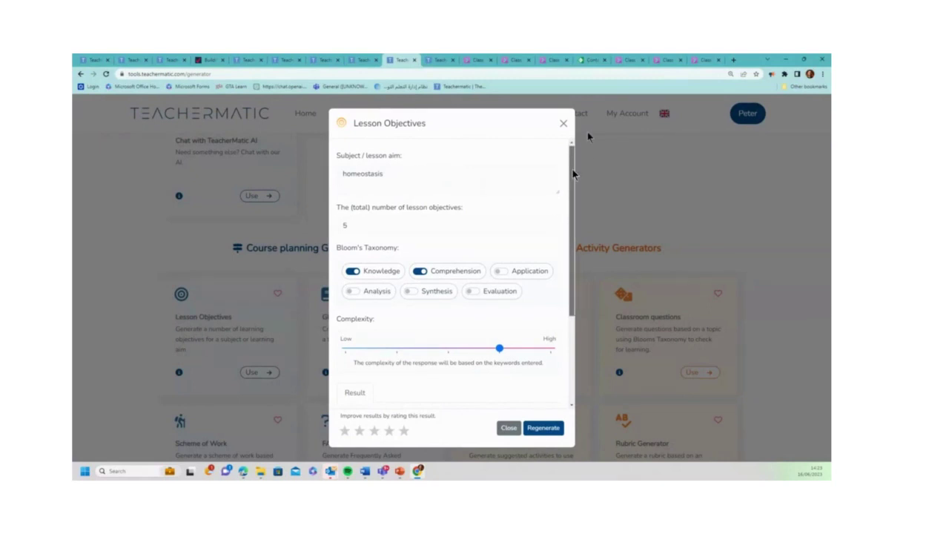
pyautogui.moveTo(573, 173)
pyautogui.mouseDown()
pyautogui.moveTo(573, 198)
pyautogui.moveTo(573, 175)
pyautogui.mouseUp()
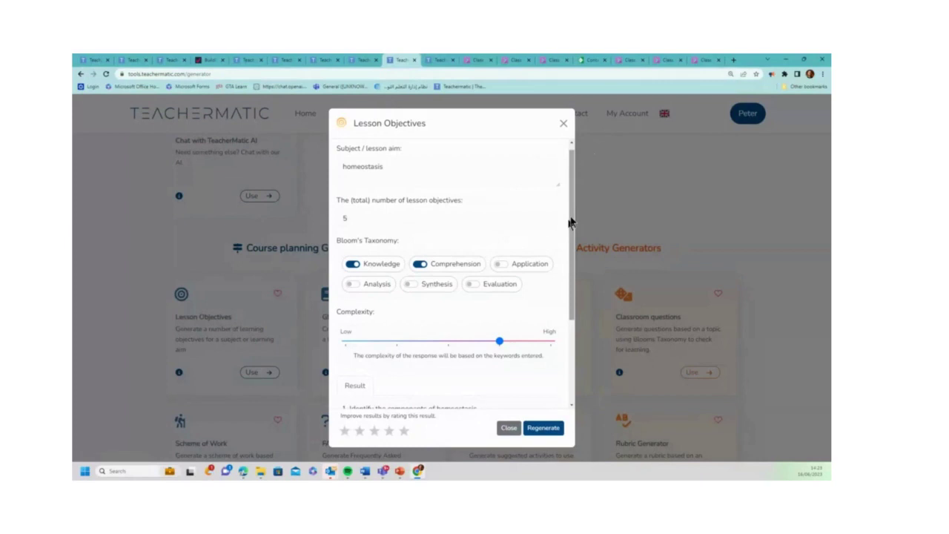
pyautogui.moveTo(570, 221); pyautogui.dragTo(580, 319)
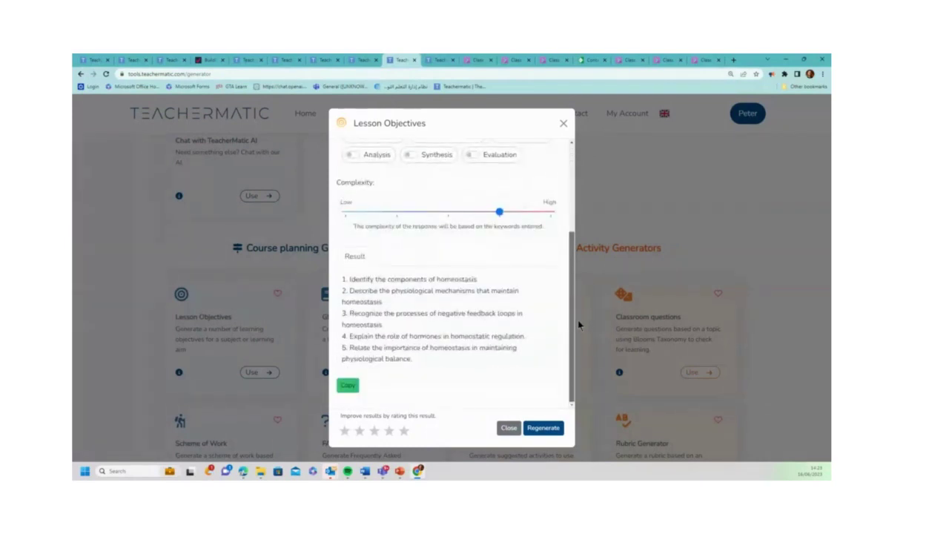
pyautogui.scroll(1, 377, 191)
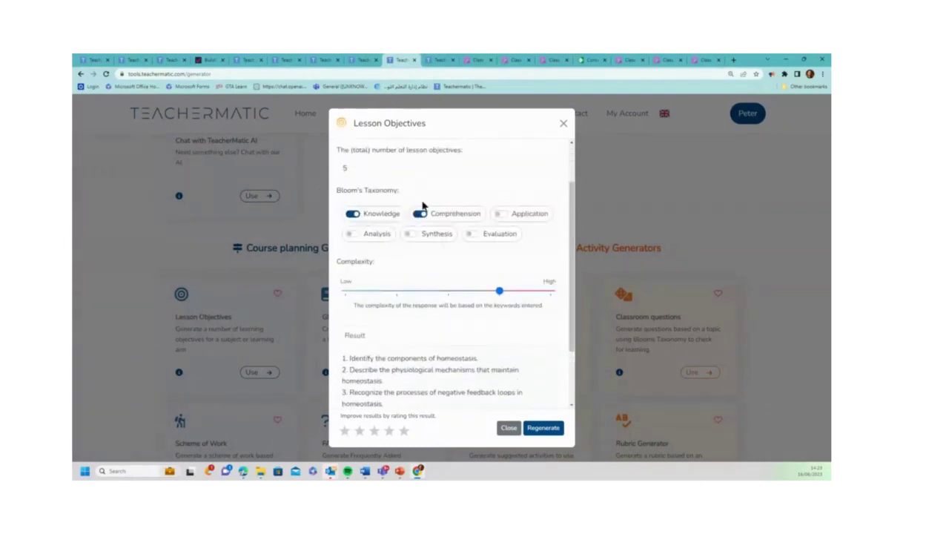
pyautogui.scroll(-1, 419, 208)
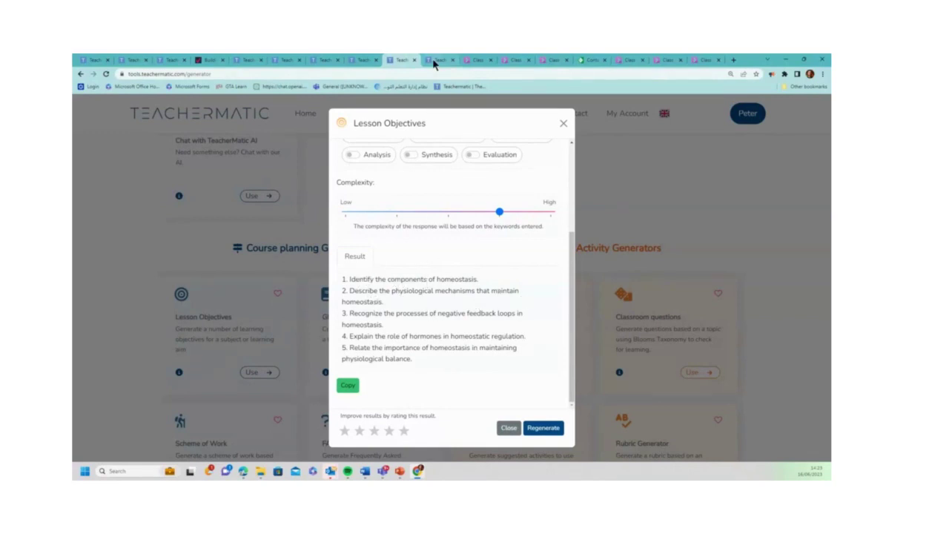
# Read through the five Fractions learning activity games, then return to the PowerPoint presentation.
pyautogui.click(434, 62)
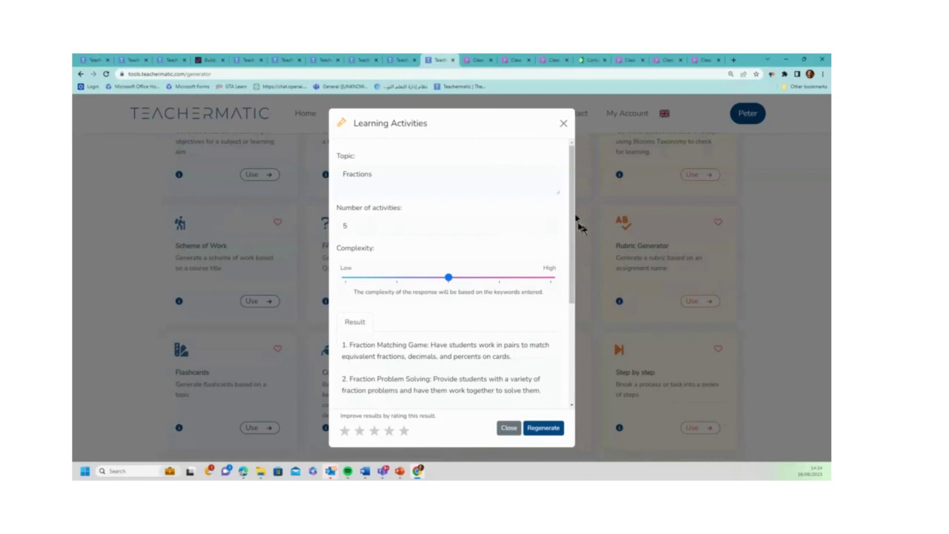
pyautogui.moveTo(578, 221); pyautogui.dragTo(581, 318)
pyautogui.scroll(1, 582, 224)
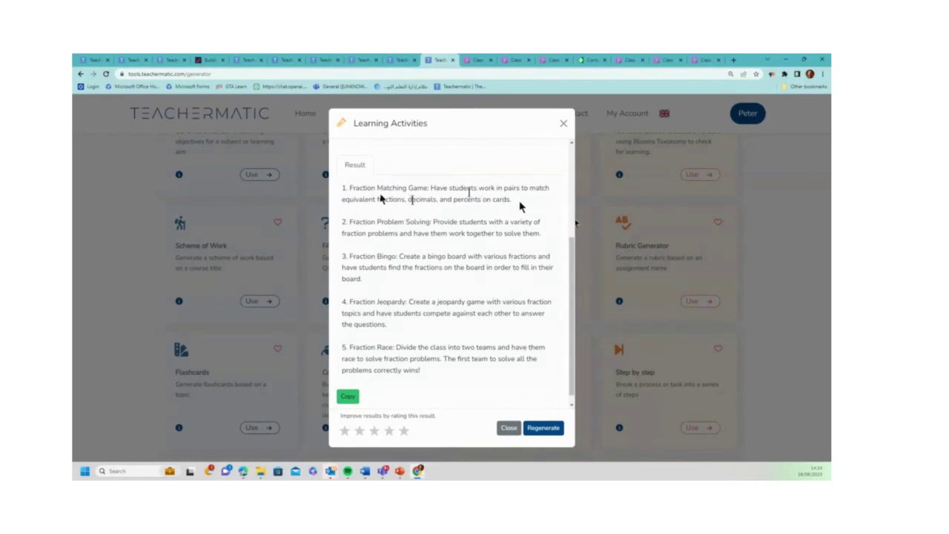
pyautogui.scroll(-1, 444, 215)
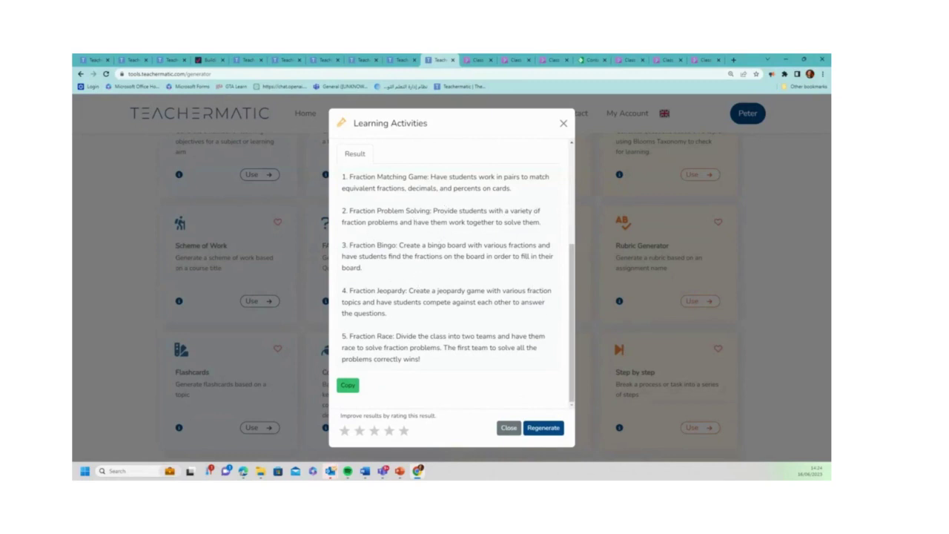
pyautogui.hotkey('alt', 'Tab')
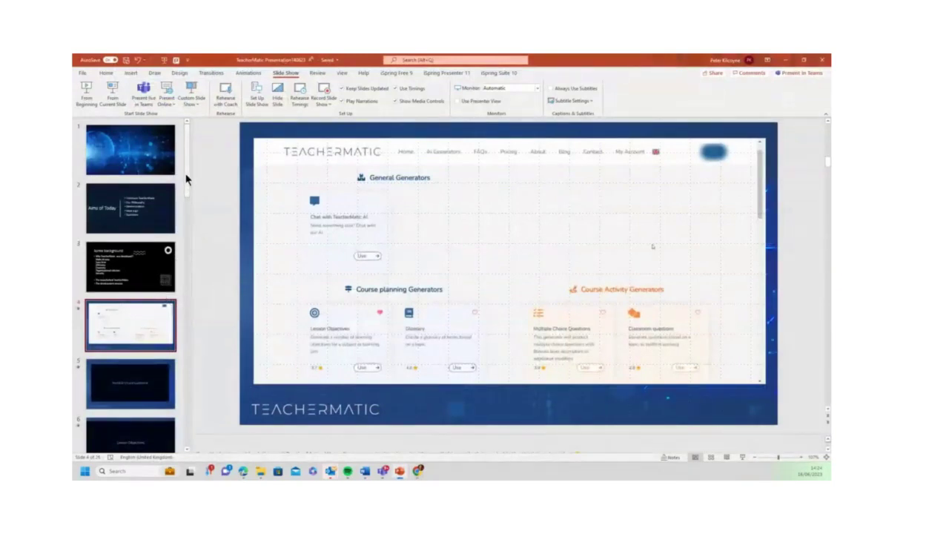
# Go to slide 18, the grid of adopting college logos such as North Kent College.
pyautogui.moveTo(186, 178); pyautogui.dragTo(186, 359)
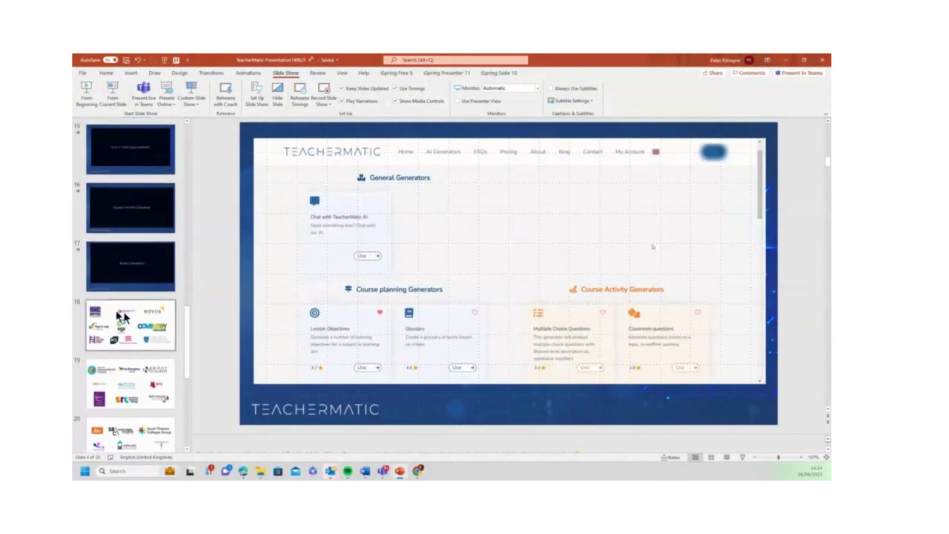
pyautogui.click(123, 319)
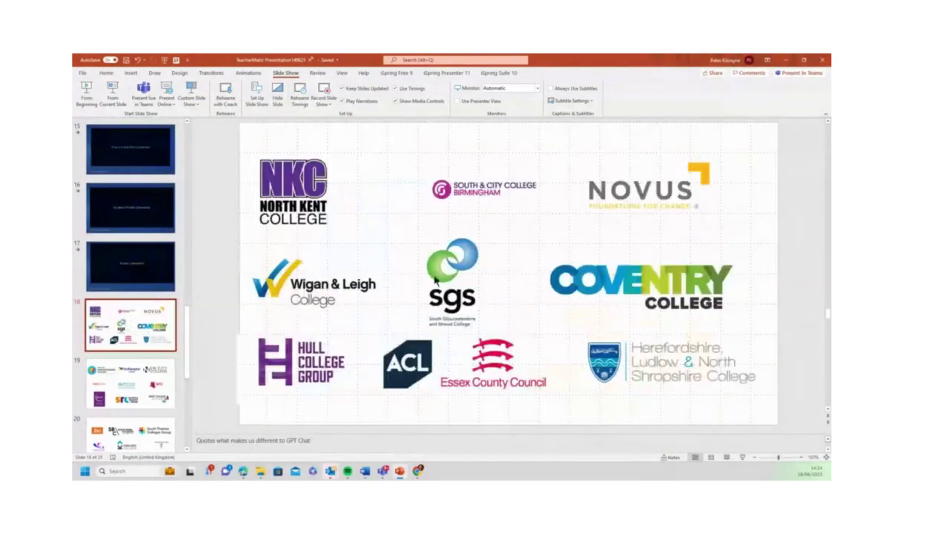